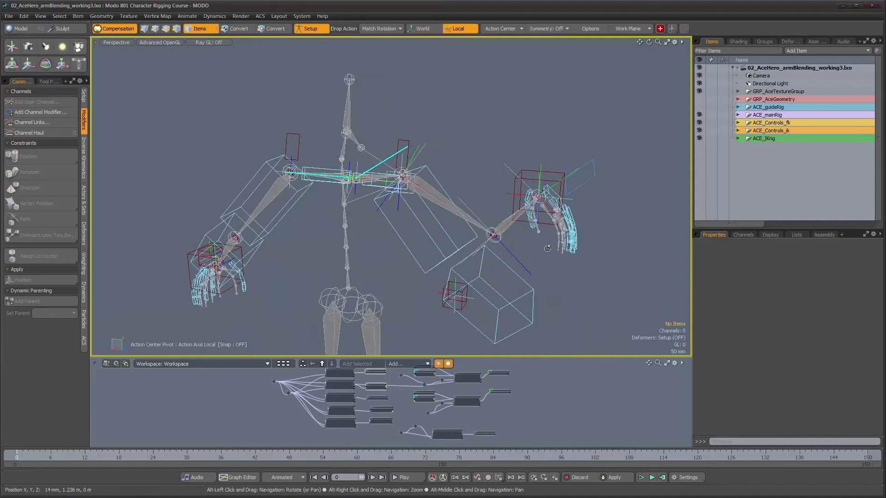
Inspect the character rig's arms and the transform values of the right clavicle FK control, CTL_r_clavicle.
alt+right_drag(341, 249, 358, 276)
alt+drag(358, 275, 386, 300)
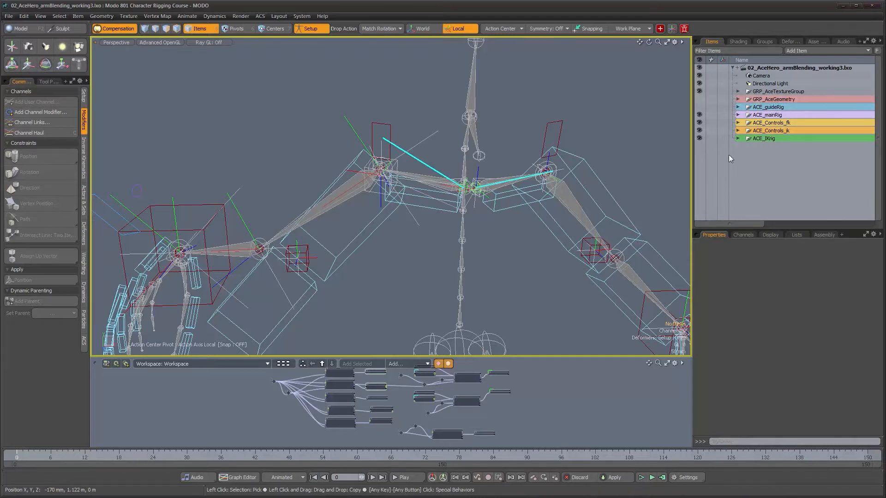
alt+drag(500, 219, 521, 197)
alt+drag(356, 219, 408, 203)
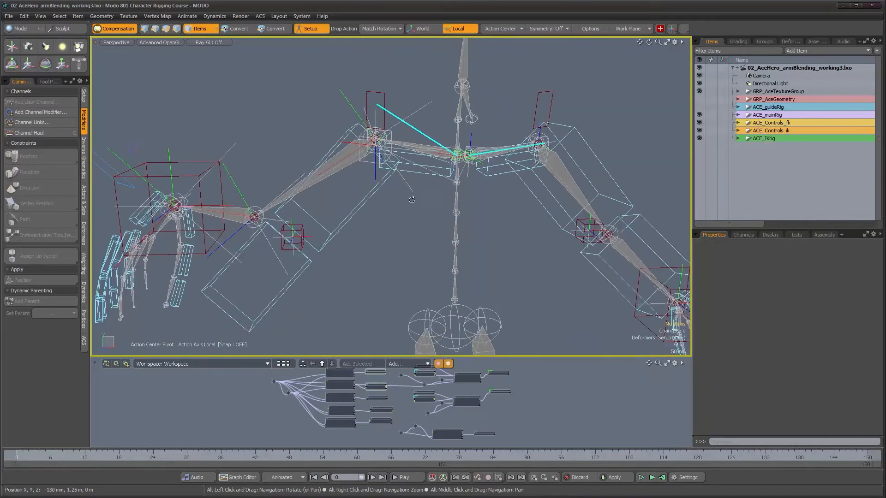
click(420, 173)
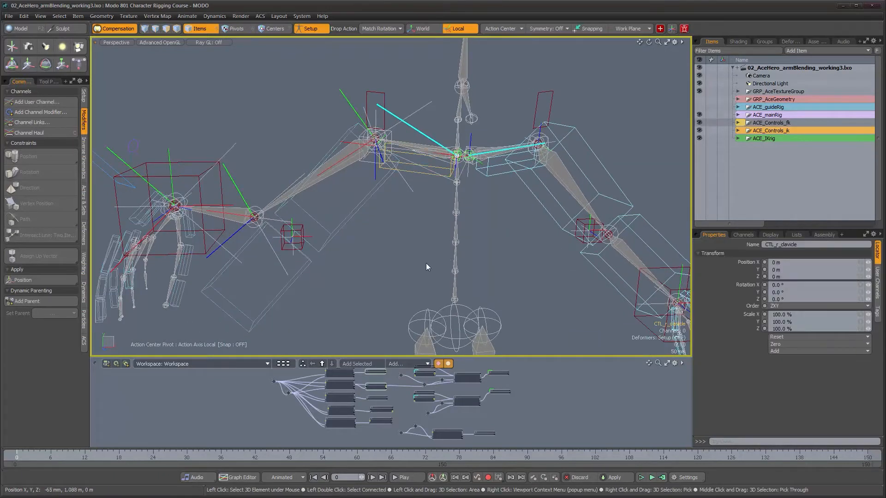
alt+drag(426, 262, 431, 254)
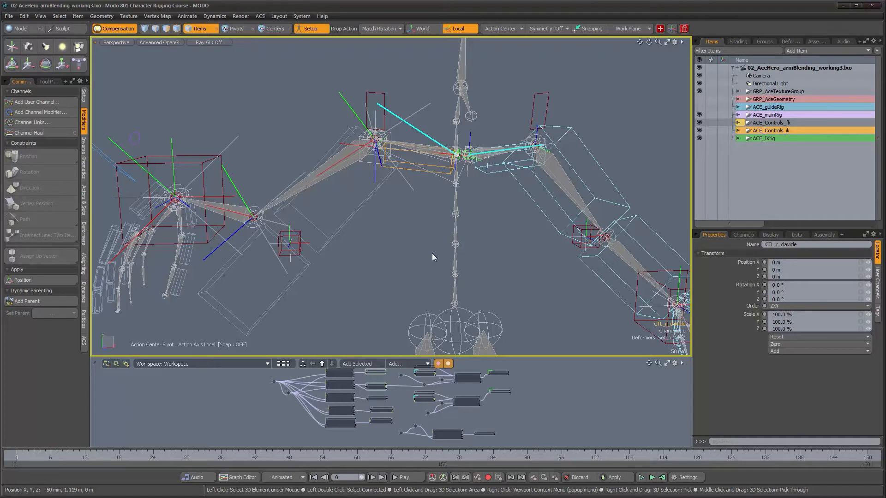
alt+drag(439, 253, 421, 183)
click(420, 184)
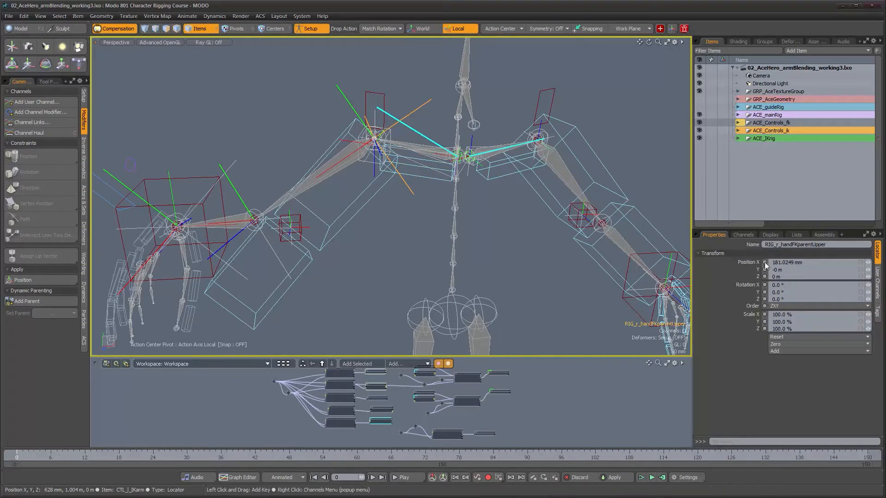
Check the transform values of the right upper arm, lower arm and hand FK controls.
alt+drag(386, 236, 435, 245)
click(368, 203)
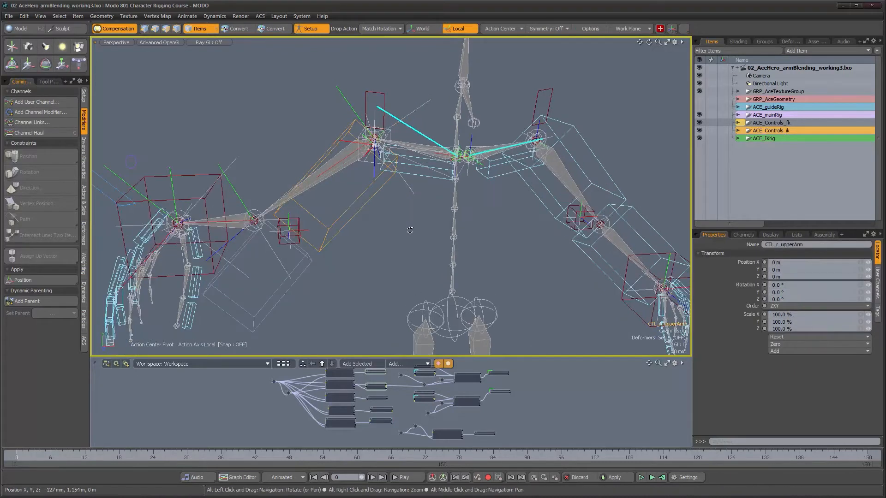
click(427, 178)
key(ctrl+z)
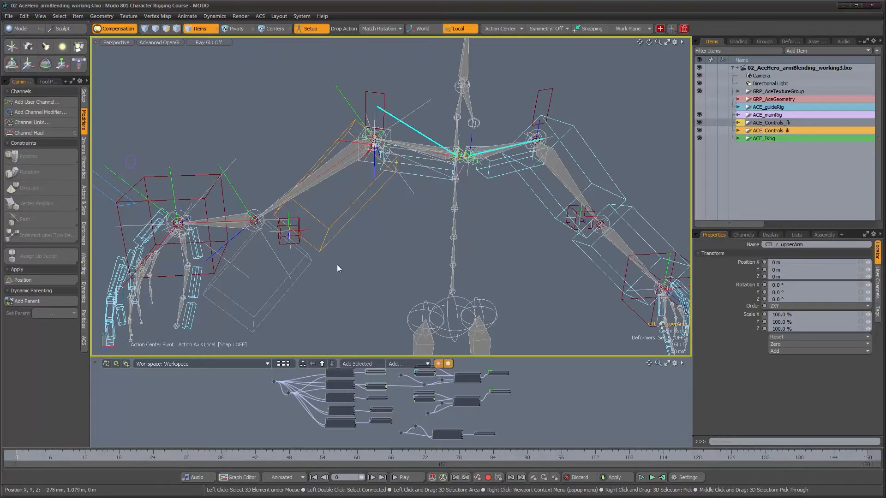
mouse_move(334, 268)
alt+mouse_down()
mouse_move(403, 240)
mouse_move(363, 322)
mouse_move(335, 263)
alt+mouse_up()
key(Down)
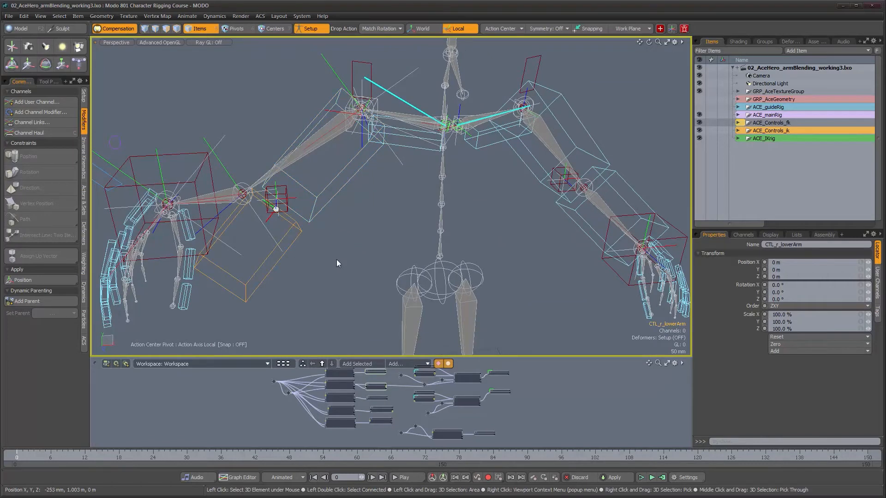
key(Down)
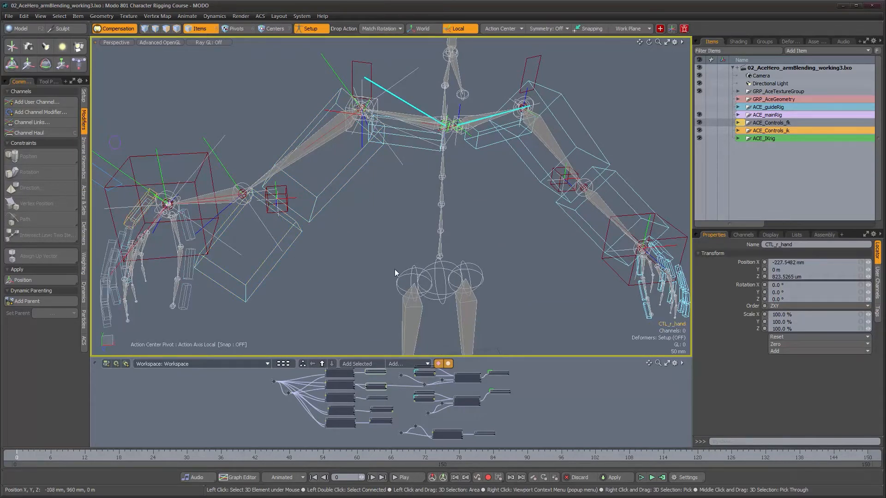
alt+drag(289, 279, 410, 230)
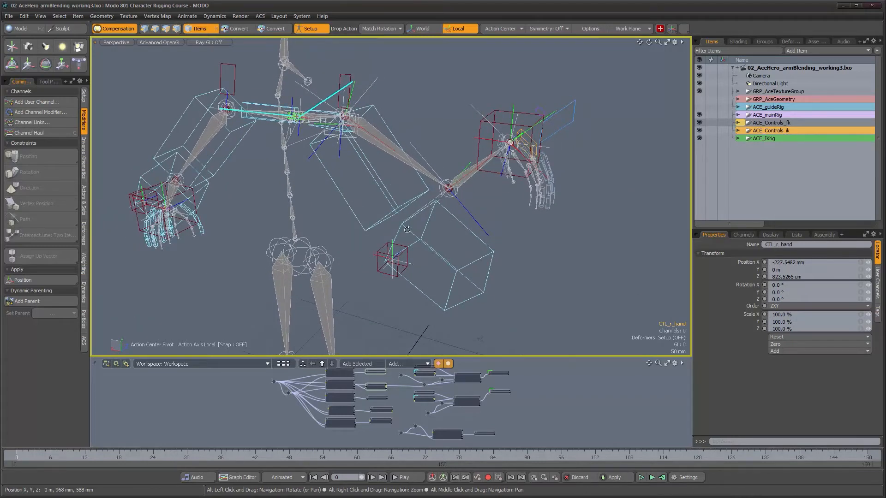
Reset the position of the right arm's IK control, CTL_r_IKarm.
click(499, 112)
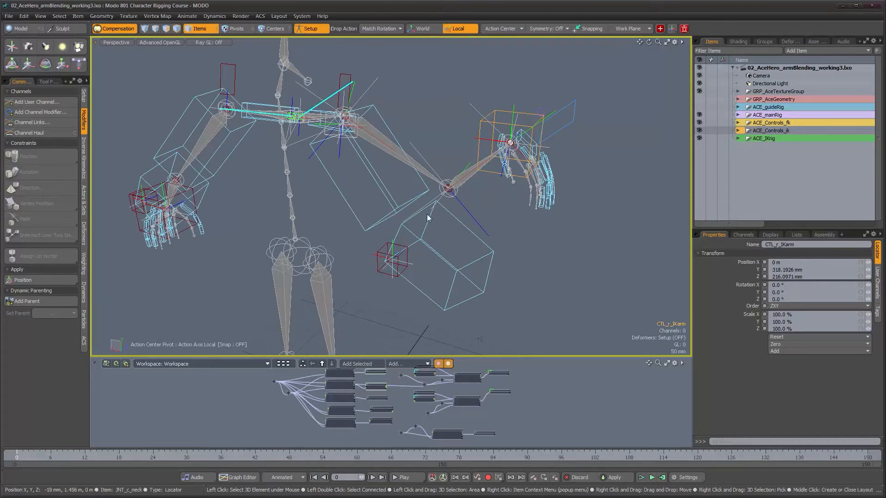
alt+drag(520, 258, 553, 275)
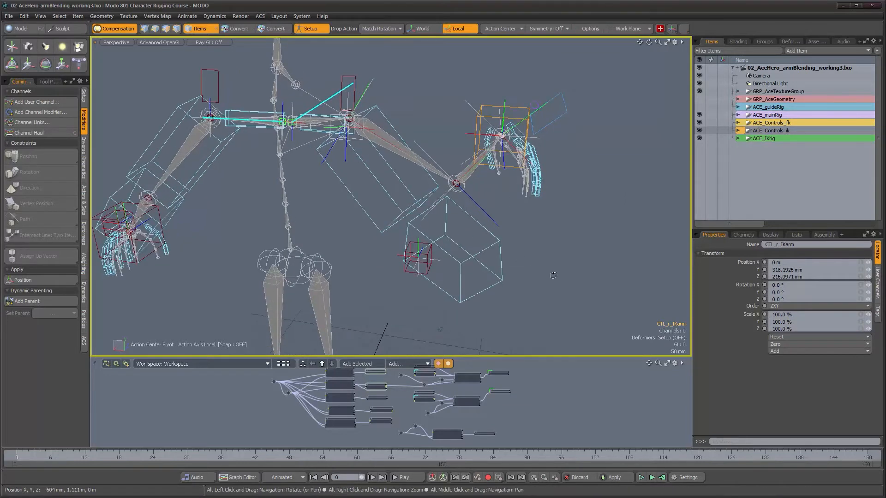
click(806, 342)
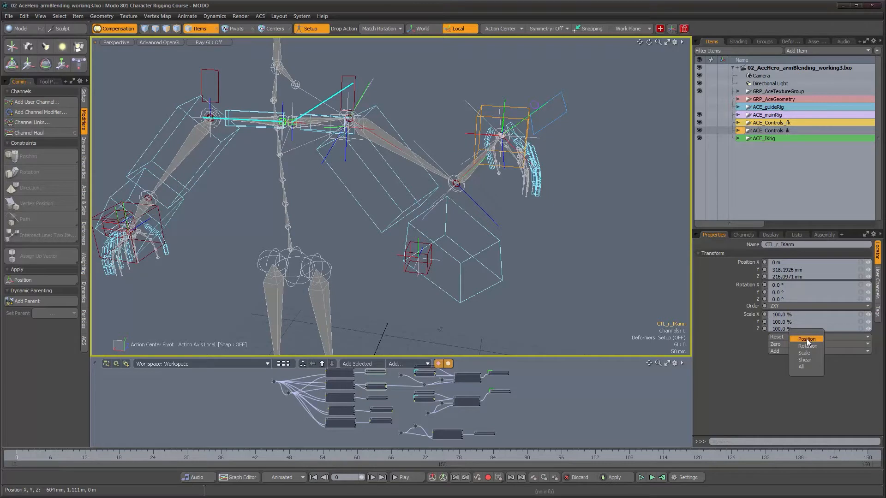
click(806, 339)
alt+drag(429, 272, 450, 274)
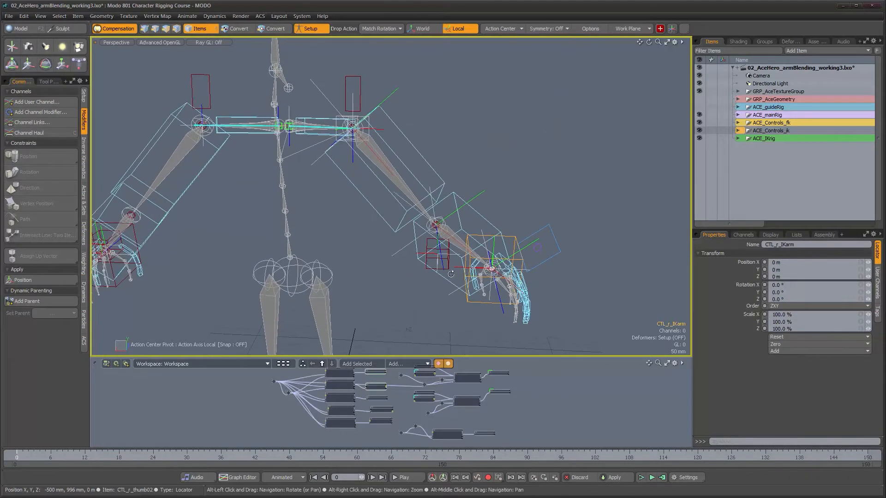
Check the transforms of the right arm's up-vector control, the hand control CTL_r_hand and its parent CNS_r_handControl.
click(437, 254)
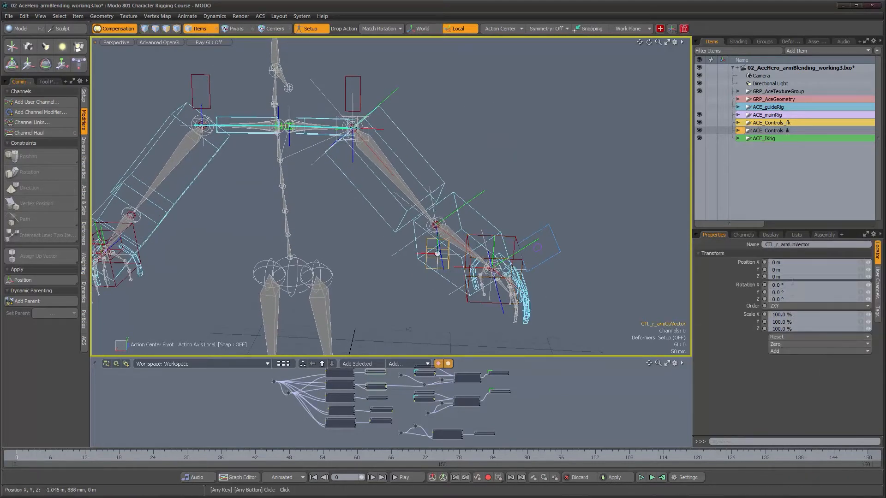
alt+drag(437, 254, 515, 219)
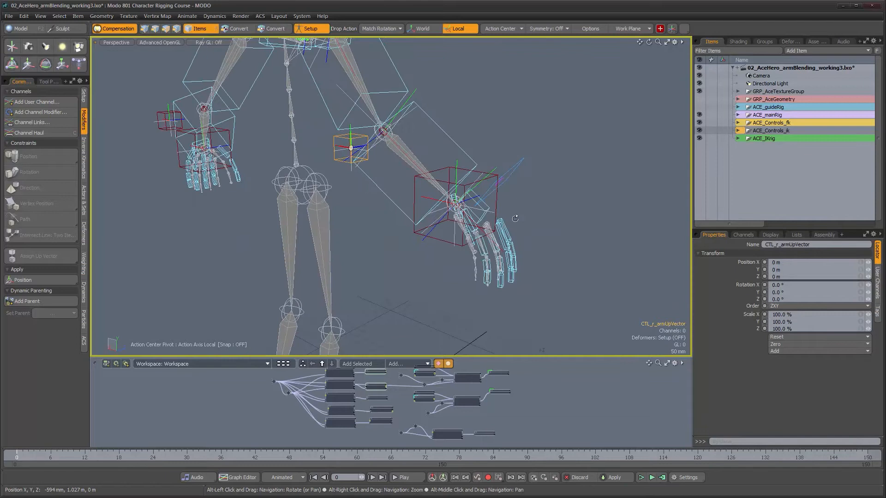
alt+scroll(515, 218, up, 3)
click(461, 219)
alt+drag(460, 218, 759, 168)
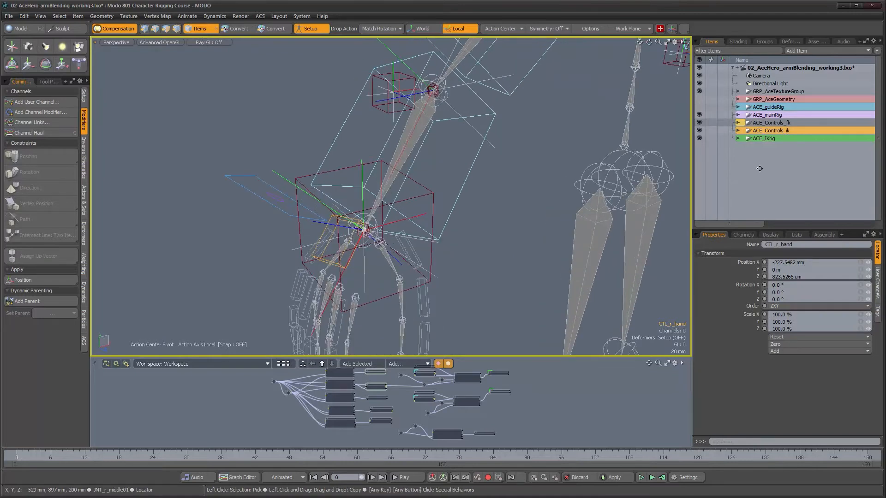
key(f)
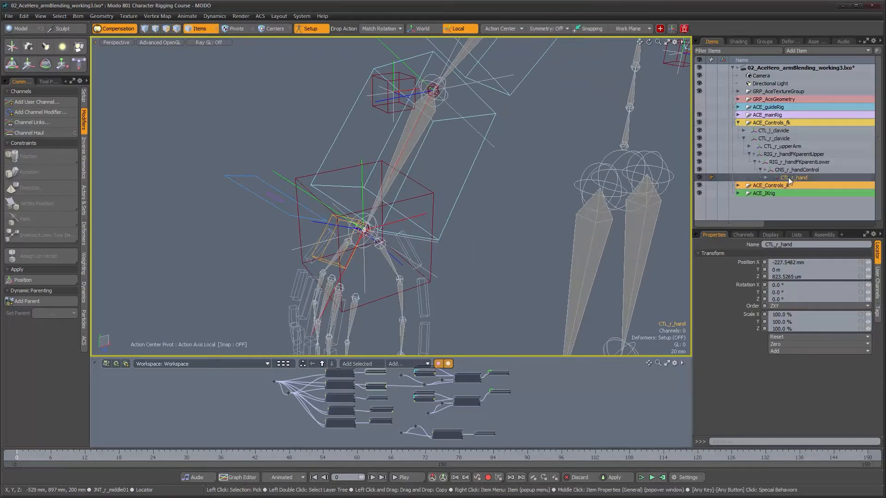
click(788, 171)
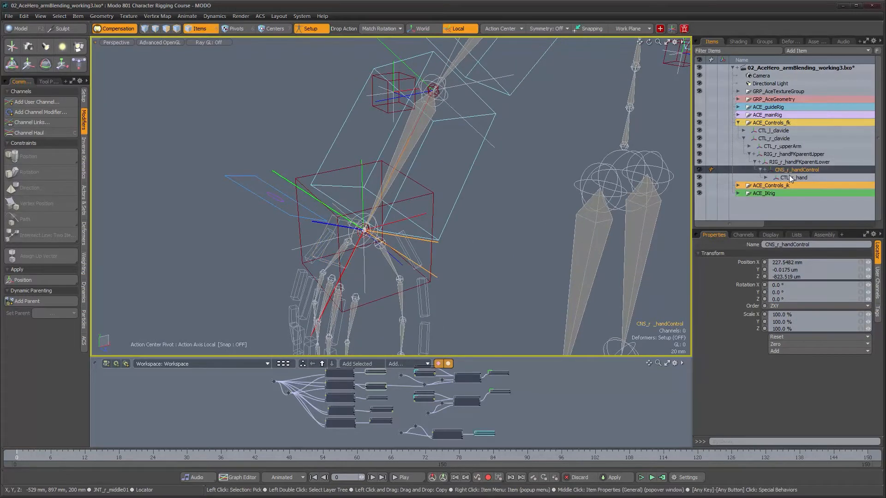
alt+drag(600, 222, 560, 210)
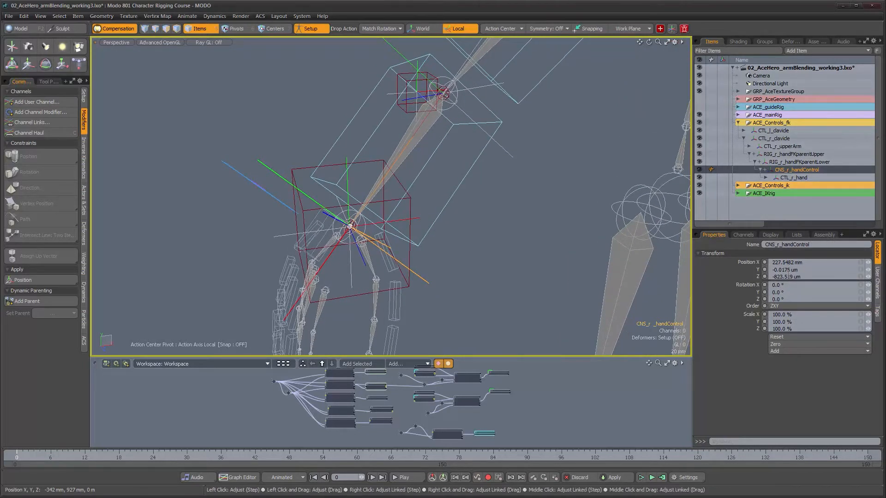
alt+drag(454, 217, 460, 216)
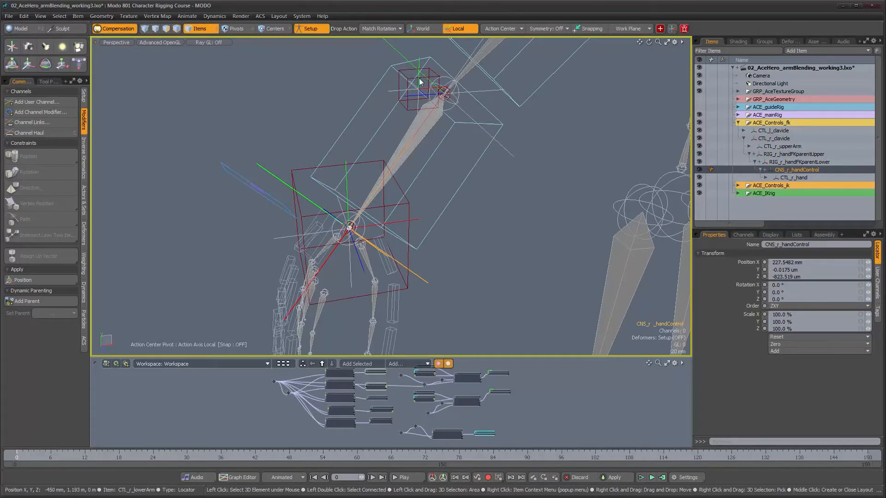
alt+drag(448, 236, 476, 226)
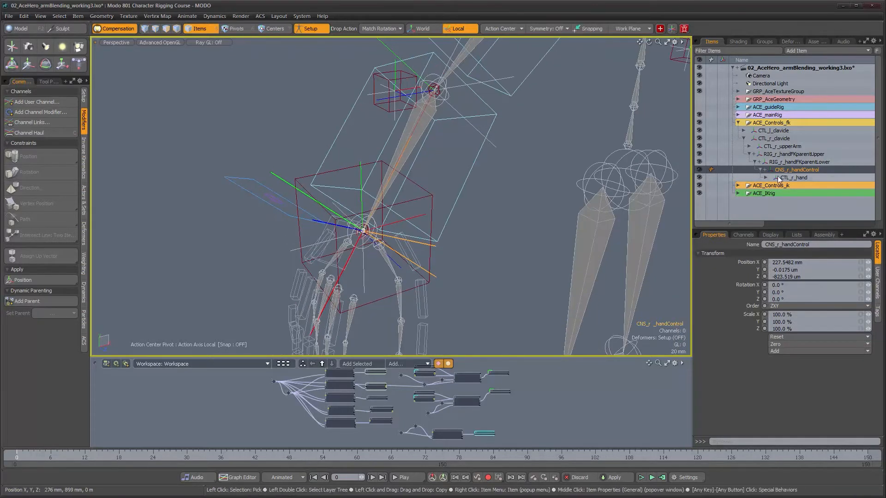
Zero the position of the right hand control, CTL_r_hand.
click(800, 178)
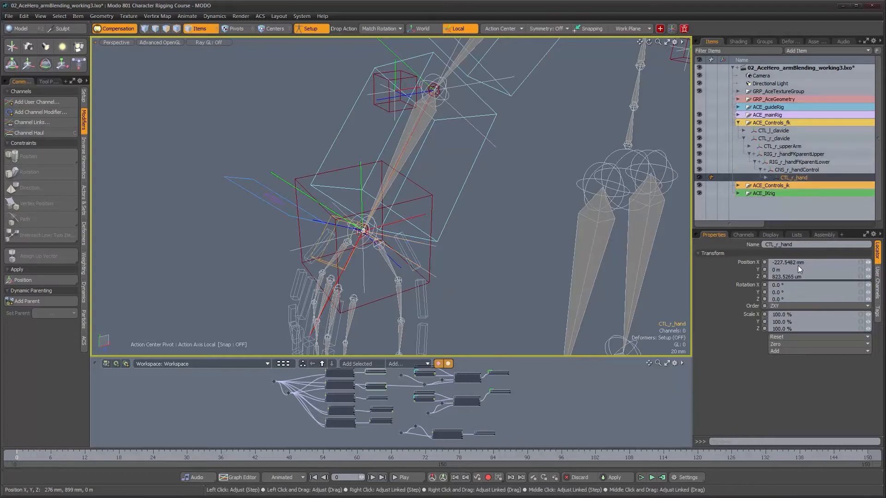
click(782, 344)
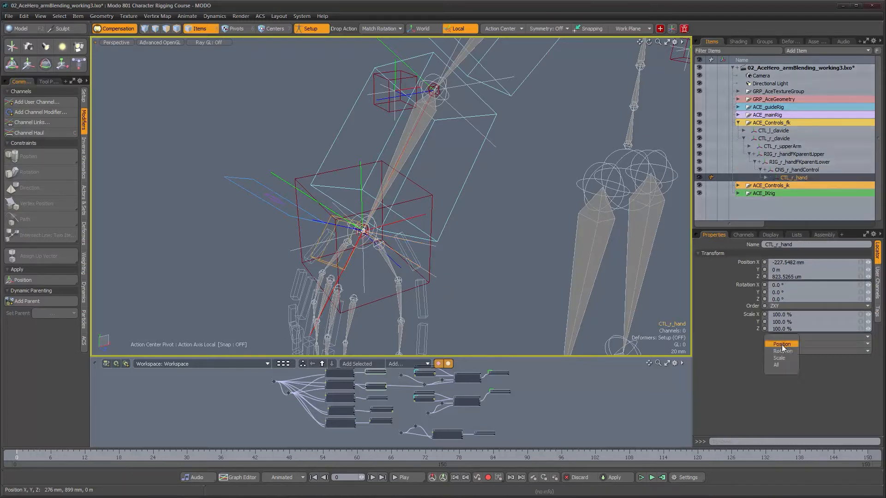
click(782, 345)
alt+drag(677, 243, 740, 261)
Examine the position, rotation and scale channels of CTL_r_hand, including their zero transforms.
click(741, 235)
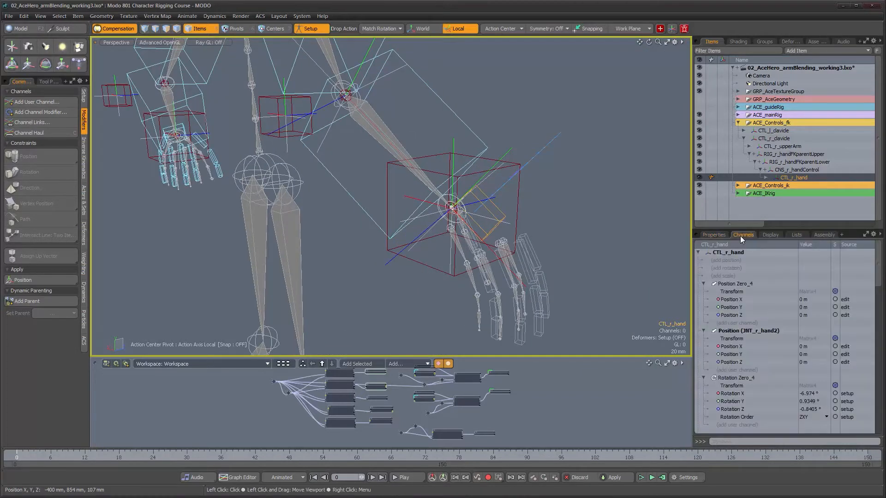
scroll(742, 355, down, 3)
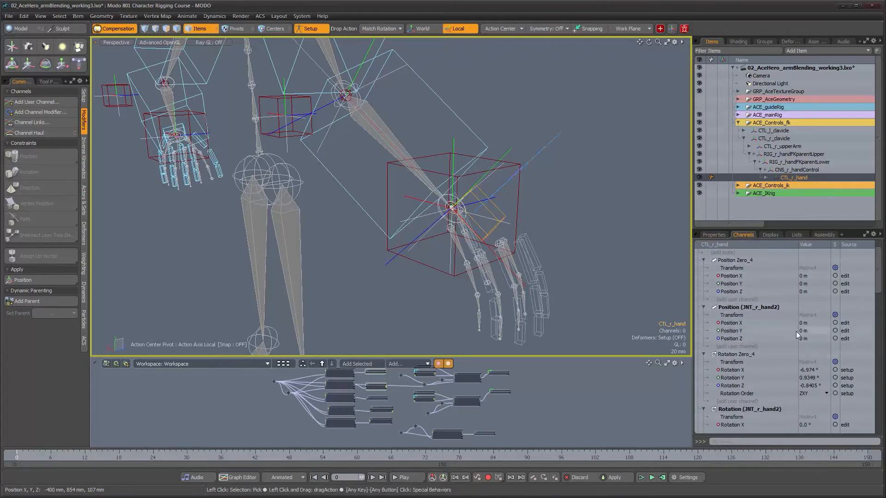
scroll(743, 292, down, 4)
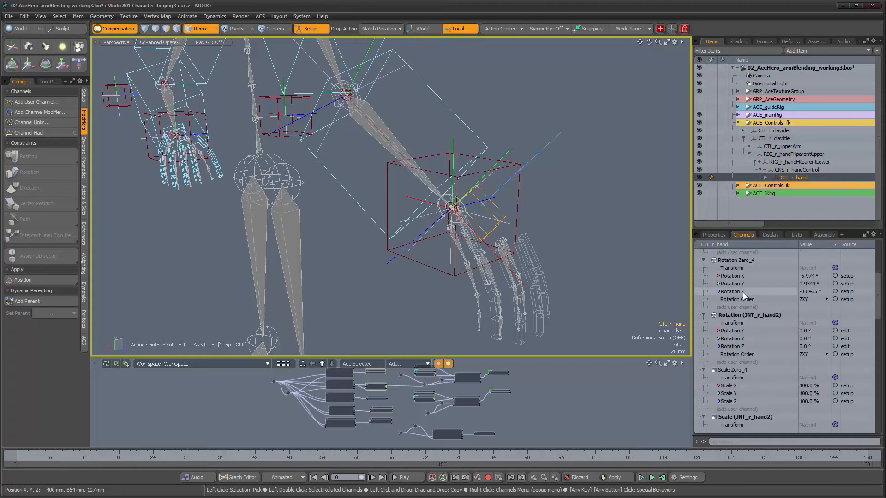
scroll(743, 292, down, 4)
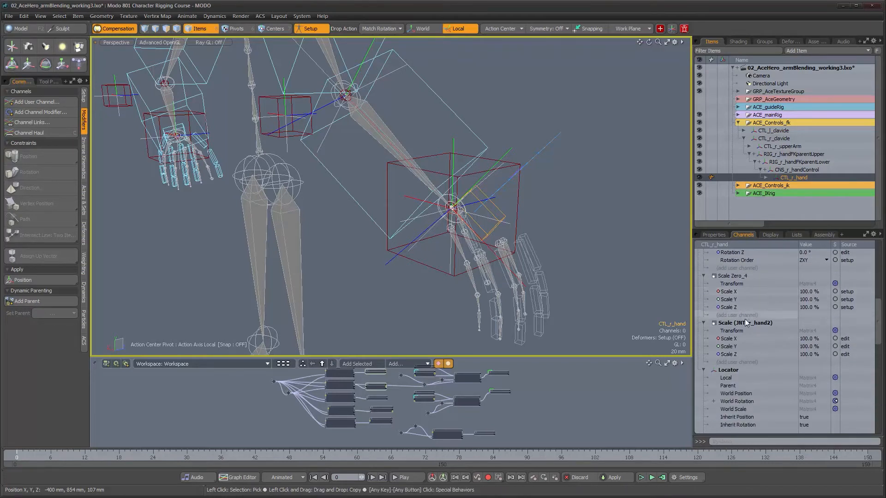
scroll(749, 352, up, 2)
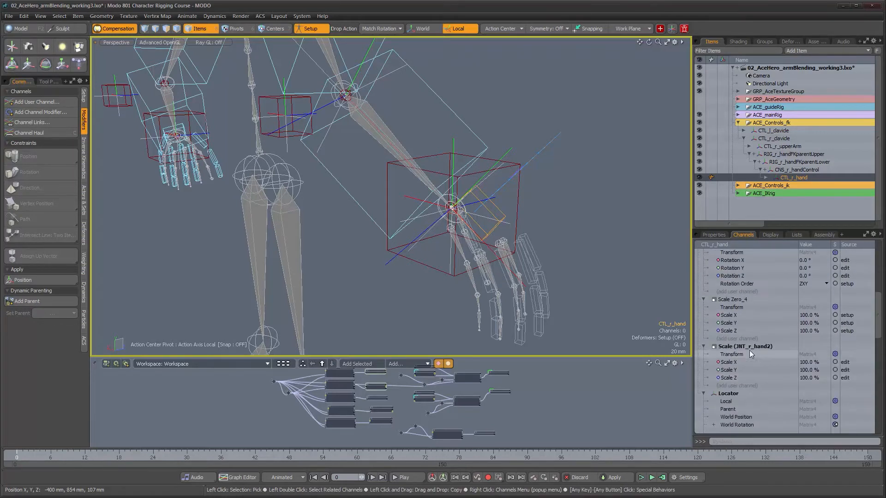
scroll(748, 351, up, 2)
scroll(767, 375, up, 2)
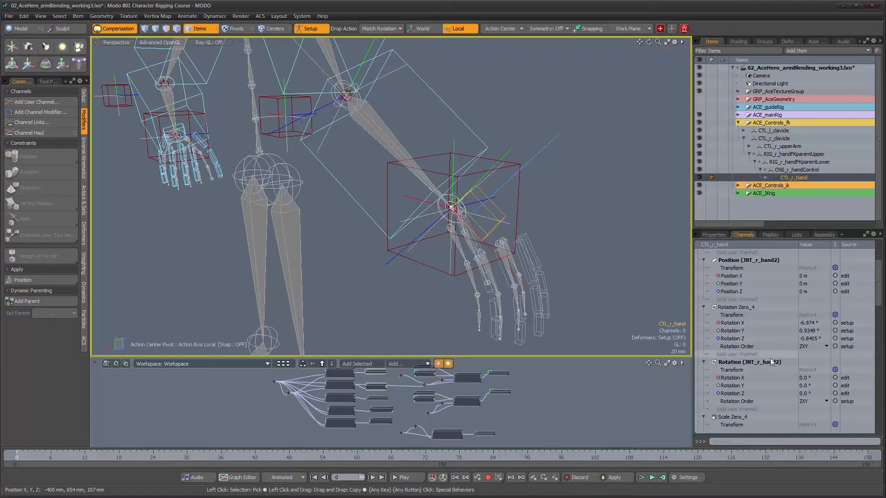
scroll(769, 350, up, 3)
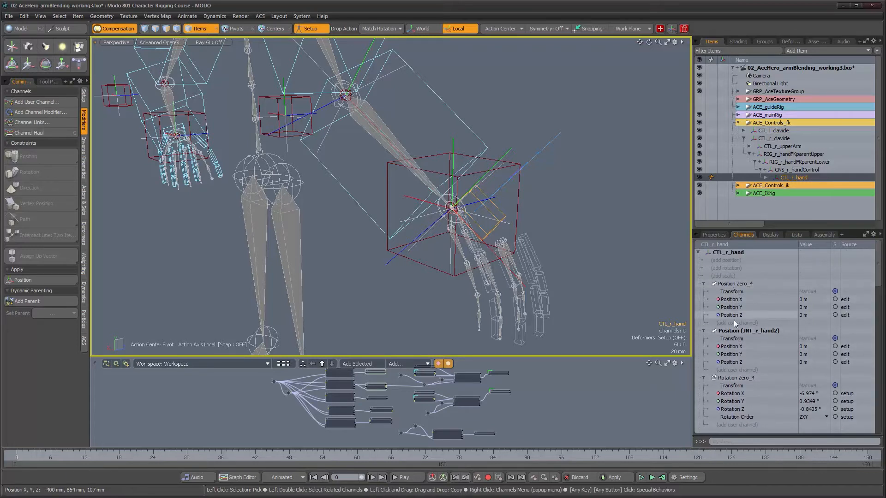
Delete the Position Zero_4 transform from CTL_r_hand's channels and return to the control's transform properties.
click(752, 285)
alt+drag(433, 244, 355, 289)
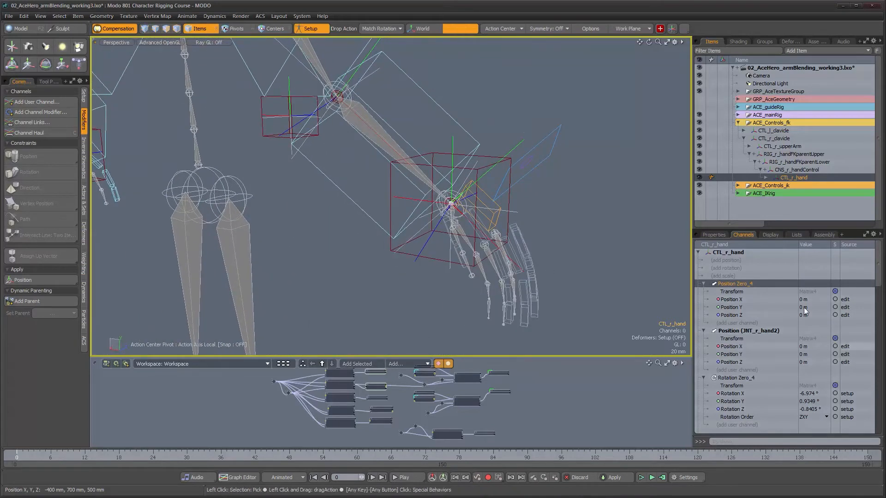
scroll(812, 375, down, 3)
scroll(805, 367, down, 7)
scroll(806, 367, down, 2)
scroll(738, 324, up, 12)
alt+drag(521, 279, 527, 257)
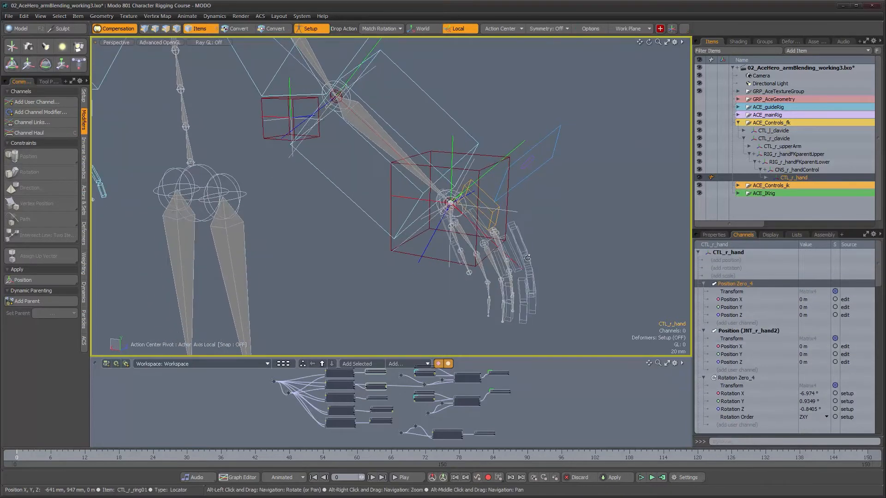
right_click(719, 284)
click(735, 353)
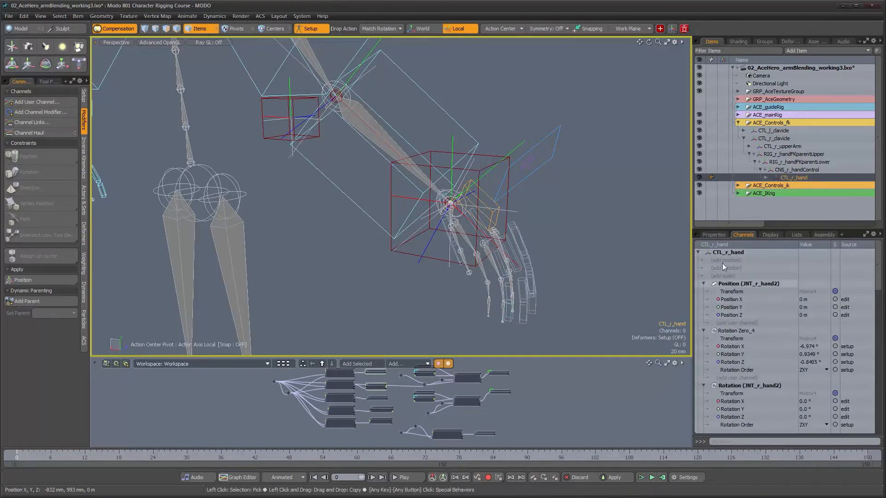
click(714, 235)
Zero all transforms of the right IK clavicle control, CTL_r_IKclavicle.
alt+drag(378, 249, 360, 261)
alt+drag(423, 248, 360, 153)
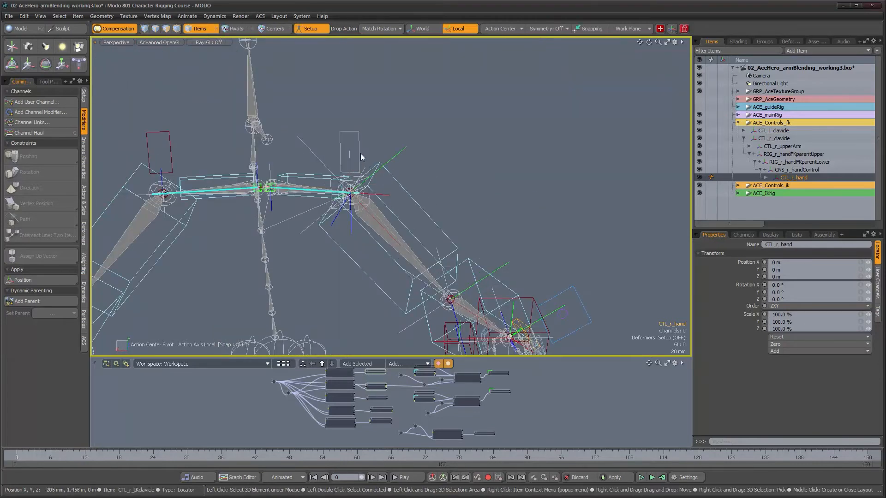
click(361, 154)
mouse_move(367, 188)
alt+mouse_down()
mouse_move(360, 196)
mouse_move(370, 190)
alt+mouse_up()
scroll(370, 189, up, 3)
alt+drag(468, 231, 391, 274)
alt+drag(398, 247, 418, 207)
click(801, 338)
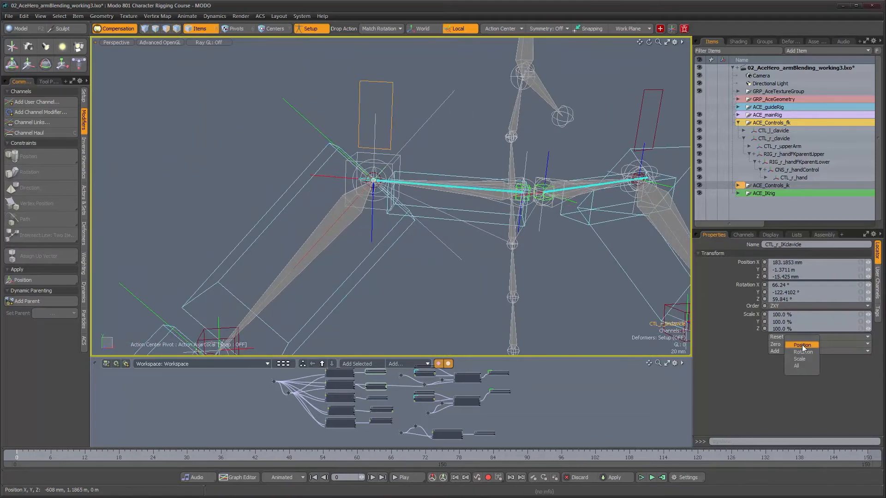
click(802, 365)
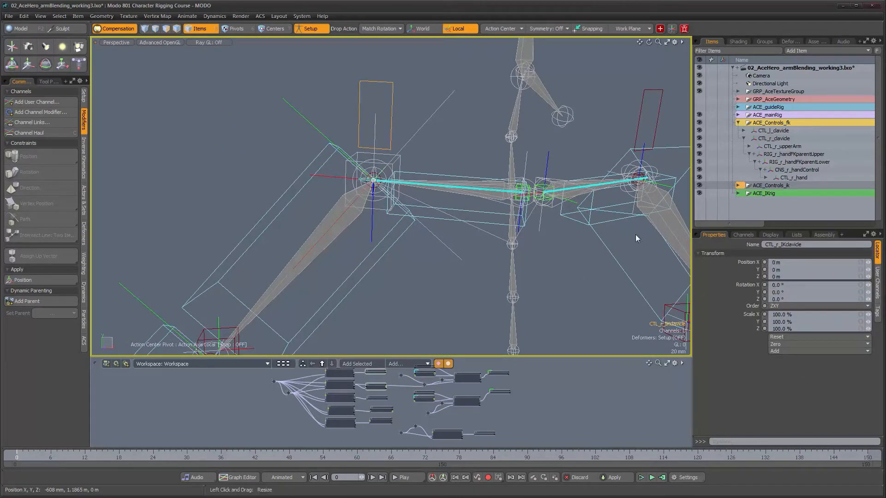
Review CTL_r_IKclavicle's channels, delete its Position Zero_45 transform and reselect the control.
click(740, 235)
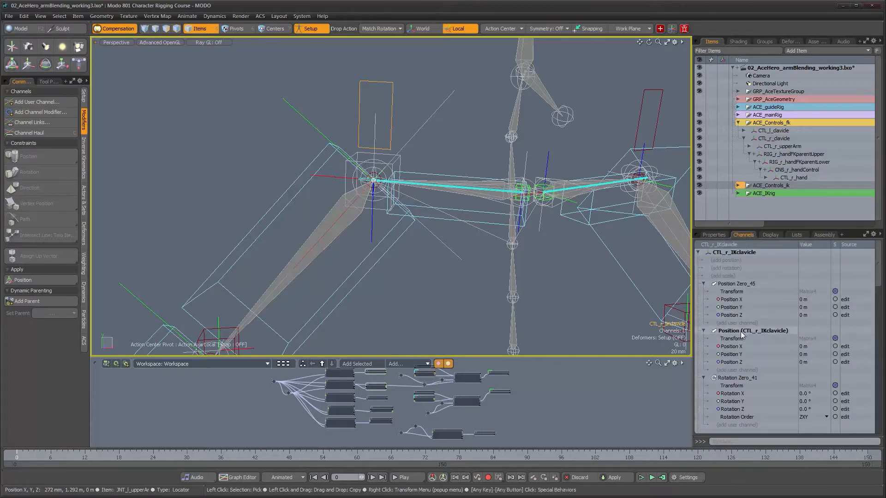
scroll(752, 350, down, 4)
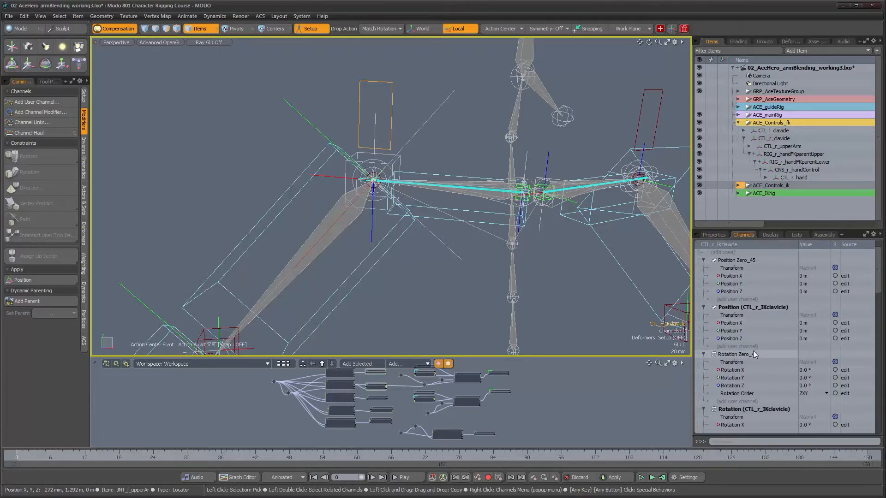
scroll(752, 351, down, 5)
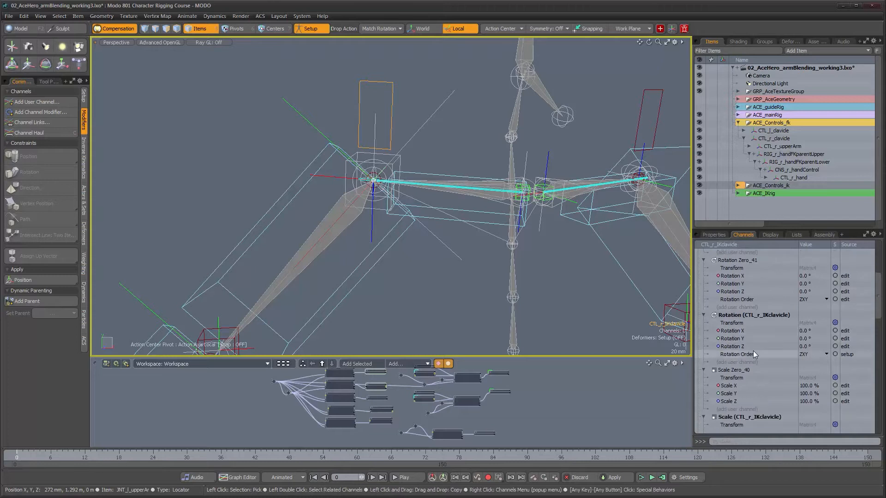
scroll(753, 350, up, 10)
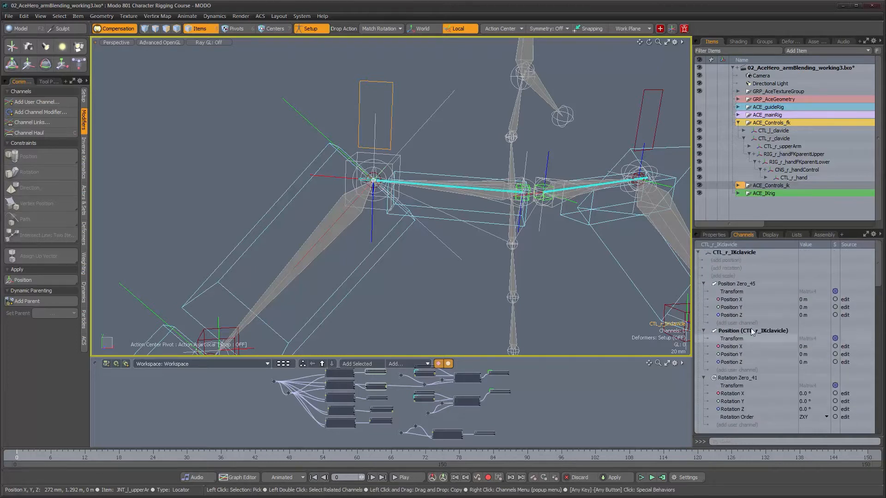
right_click(738, 283)
click(738, 352)
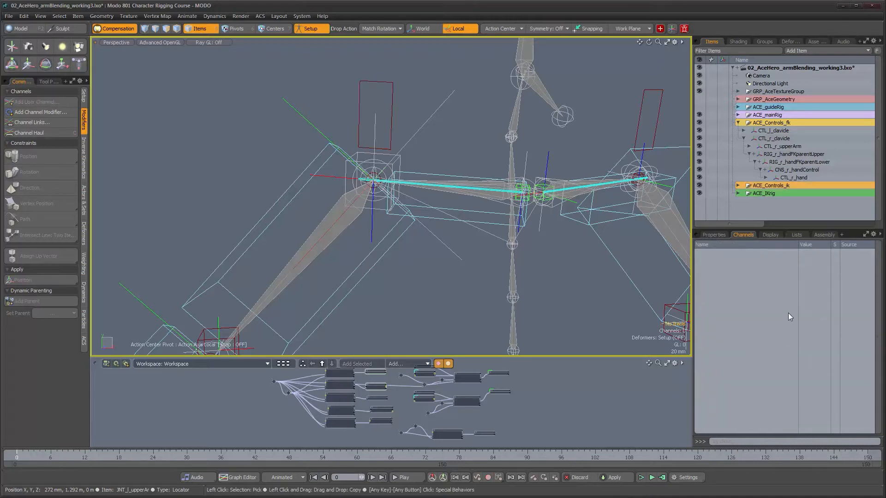
click(391, 115)
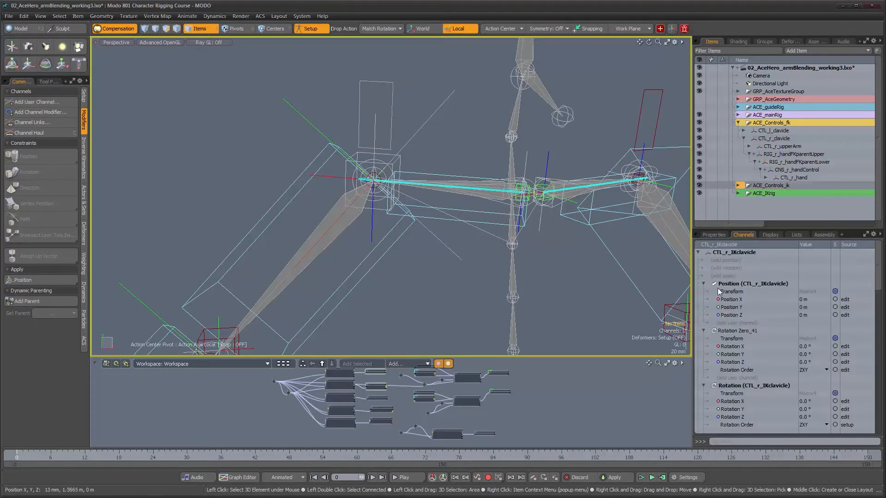
Check CTL_r_IKclavicle's transform values, delete its Rotation Zero_41 transform and reselect the control.
click(708, 237)
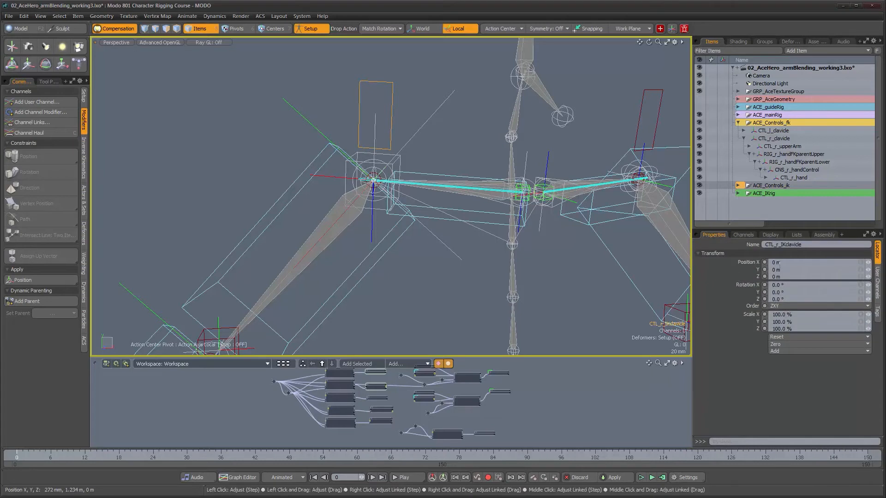
click(741, 235)
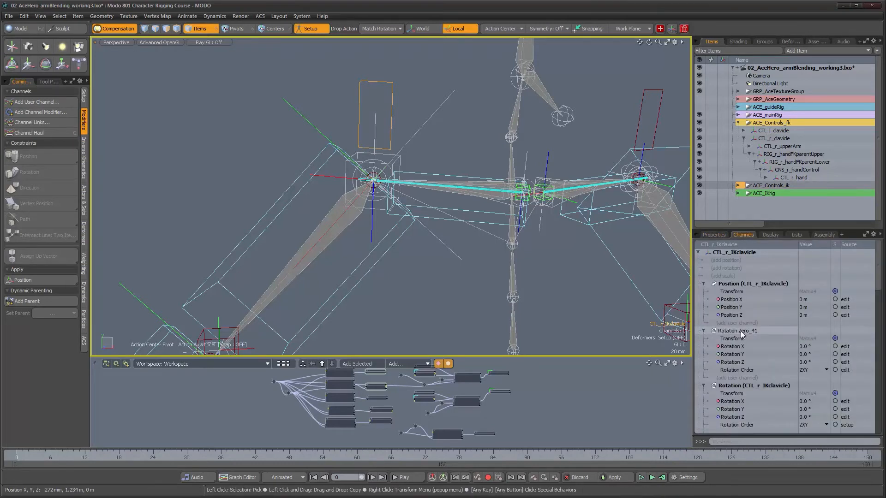
right_click(740, 331)
click(732, 402)
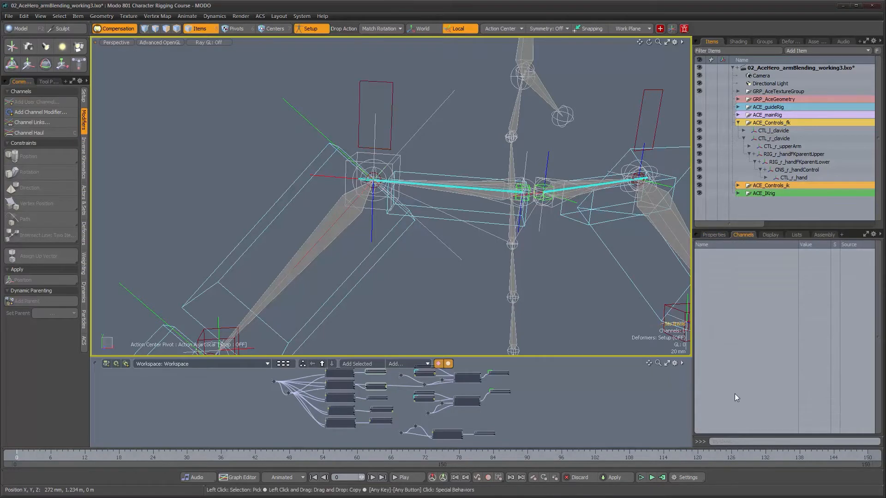
click(393, 107)
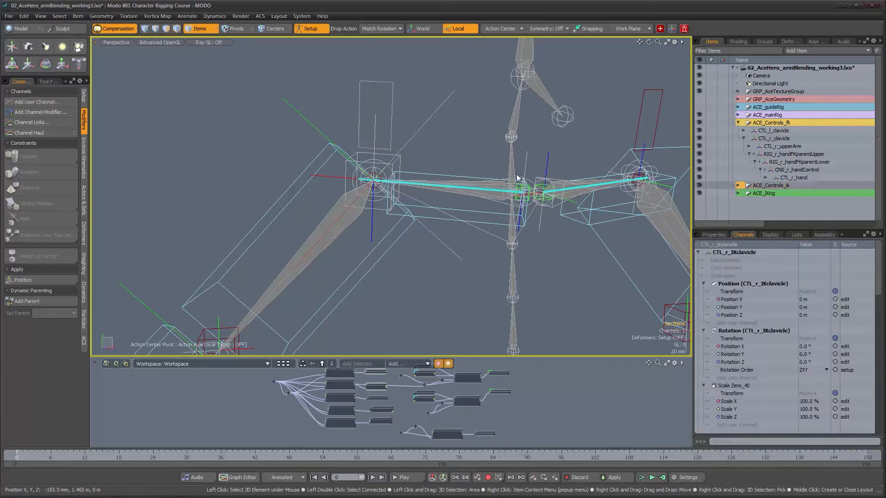
Delete the Scale Zero_40 transform from CTL_r_IKclavicle, reselect the control and check its remaining channels.
scroll(804, 367, down, 3)
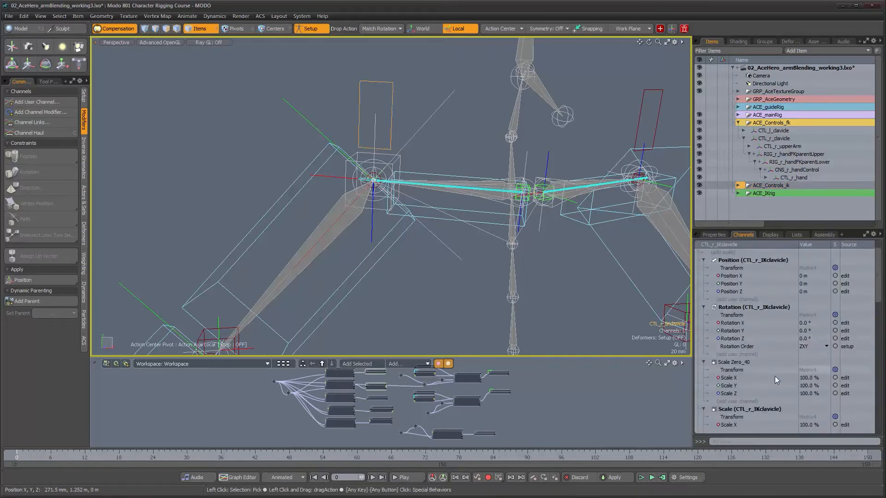
right_click(732, 365)
click(731, 433)
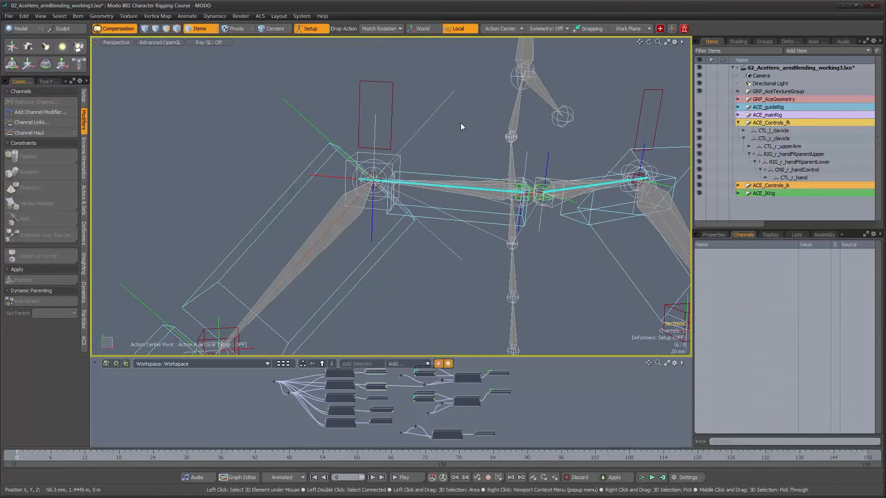
click(392, 111)
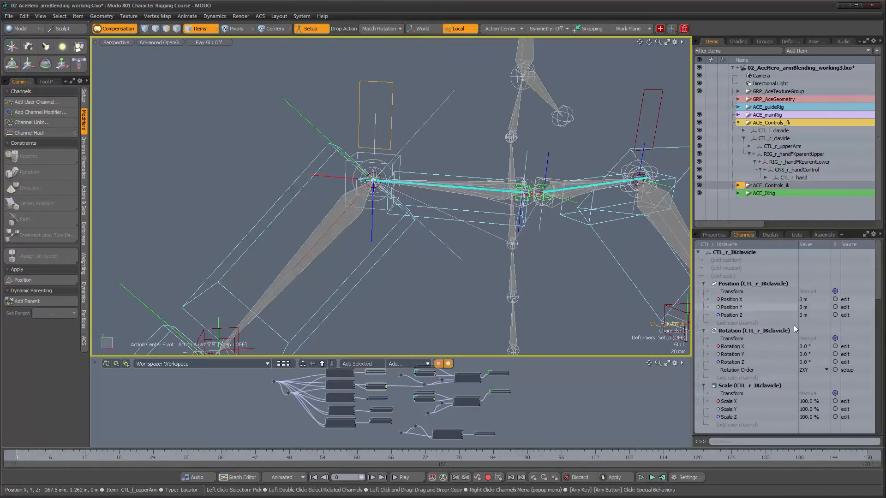
scroll(819, 405, down, 5)
scroll(819, 402, up, 5)
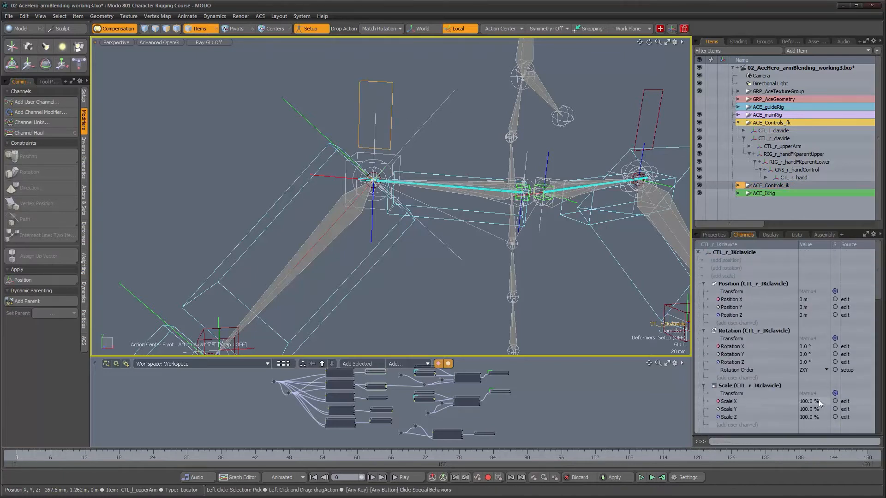
click(714, 235)
Delete the Scale Zero_4 transform from the right FK hand control CTL_r_hand and review its remaining channels.
alt+drag(624, 347, 447, 252)
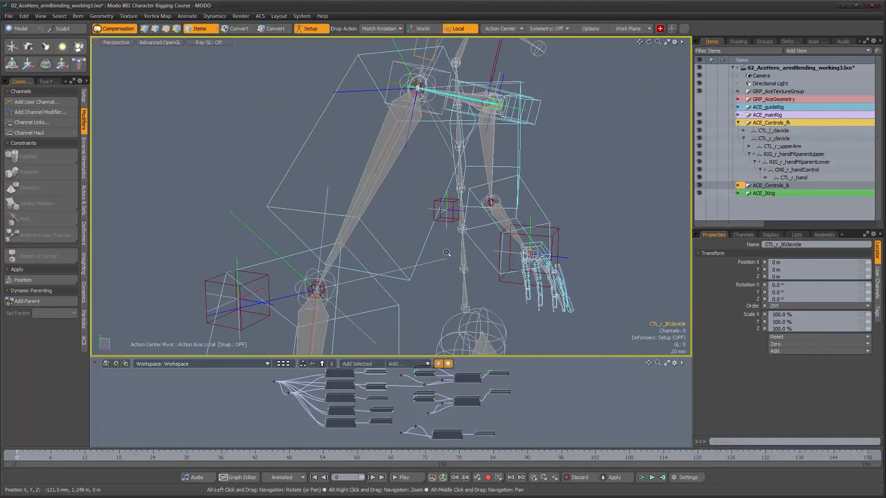
alt+right_drag(446, 253, 392, 263)
alt+drag(392, 263, 385, 276)
alt+right_drag(385, 276, 424, 301)
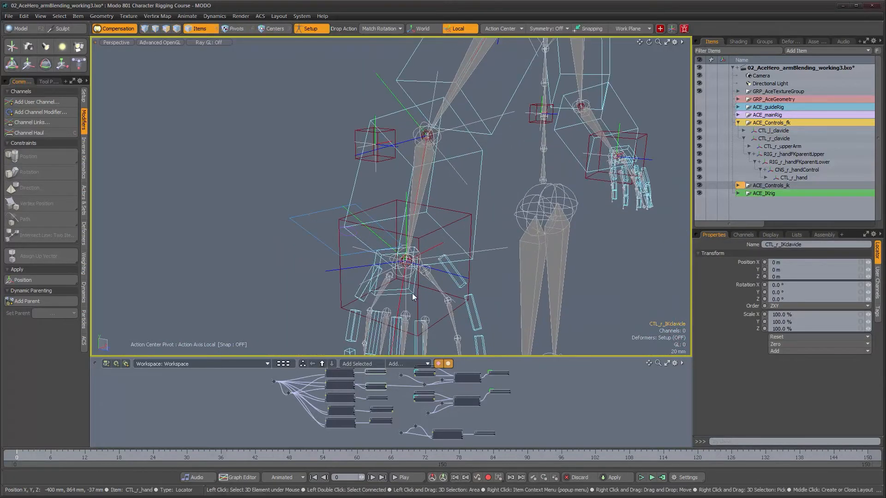
click(412, 293)
key(shift+a)
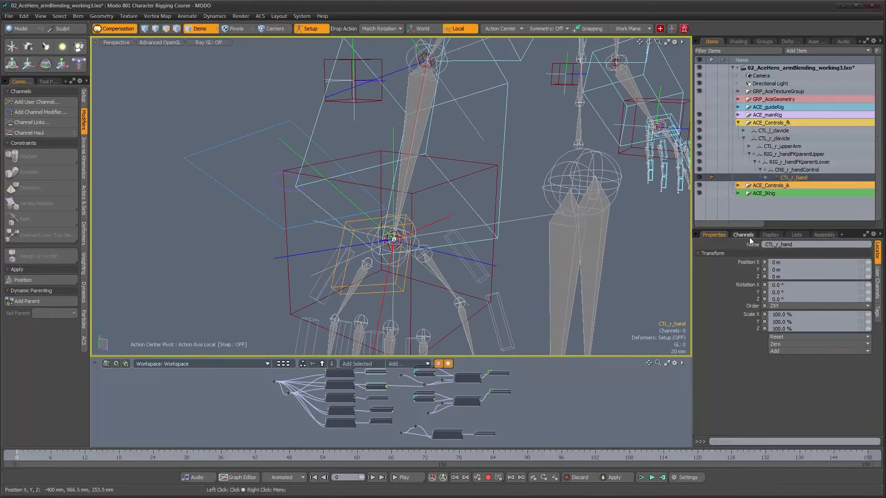
click(749, 237)
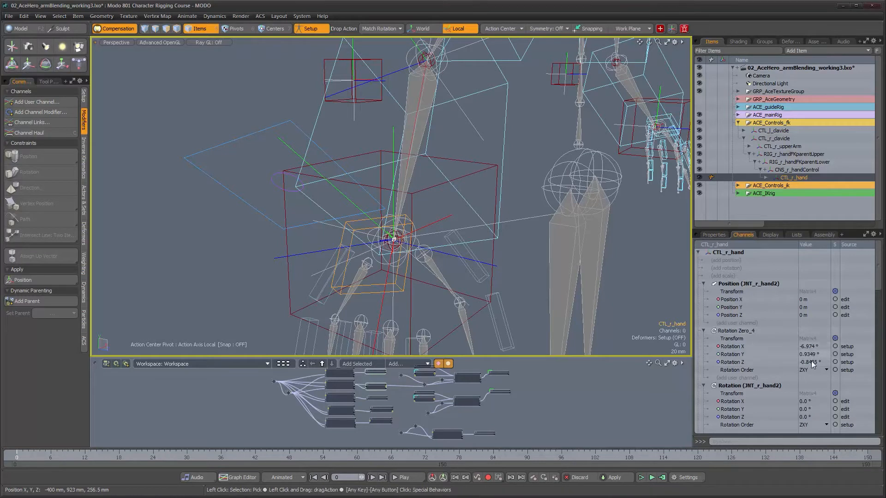
scroll(809, 364, down, 4)
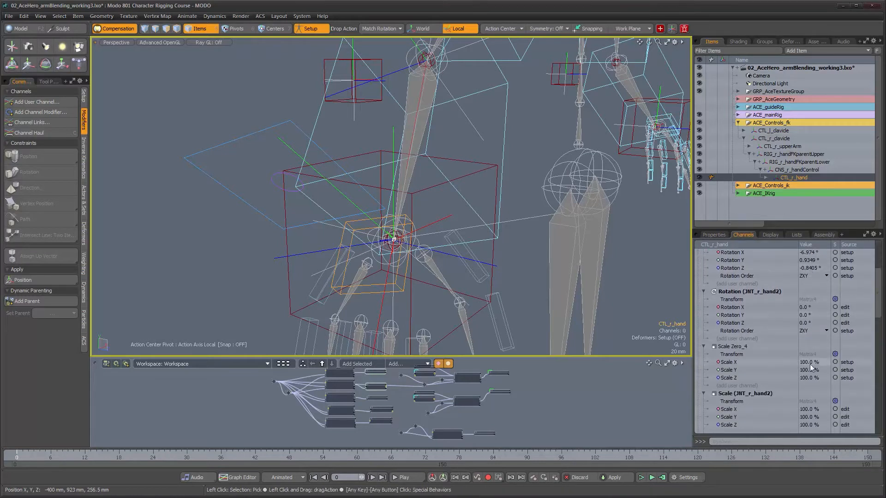
right_click(734, 345)
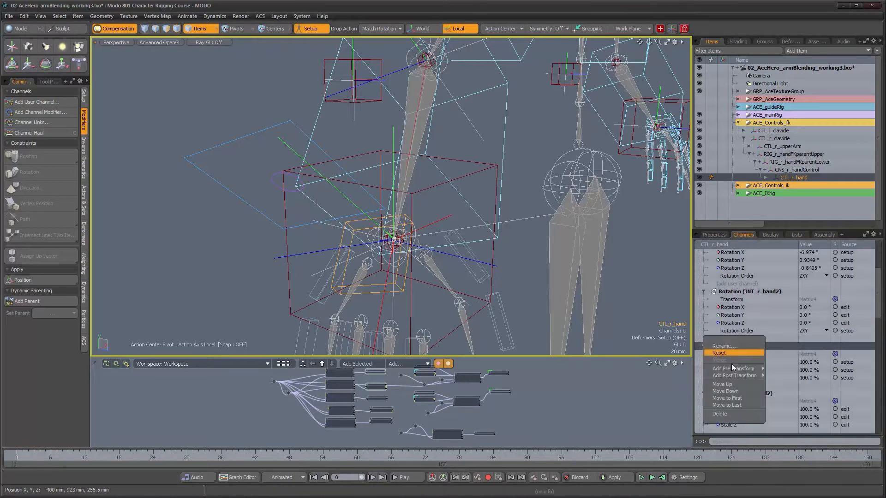
click(733, 414)
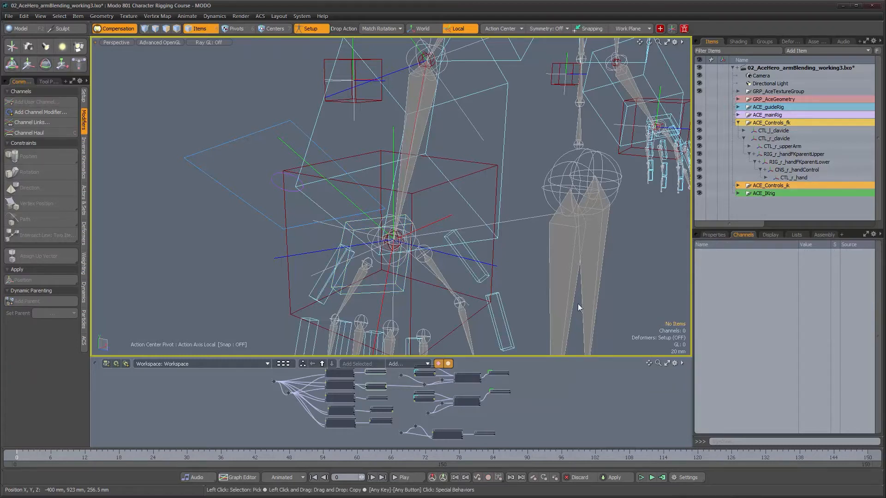
click(402, 289)
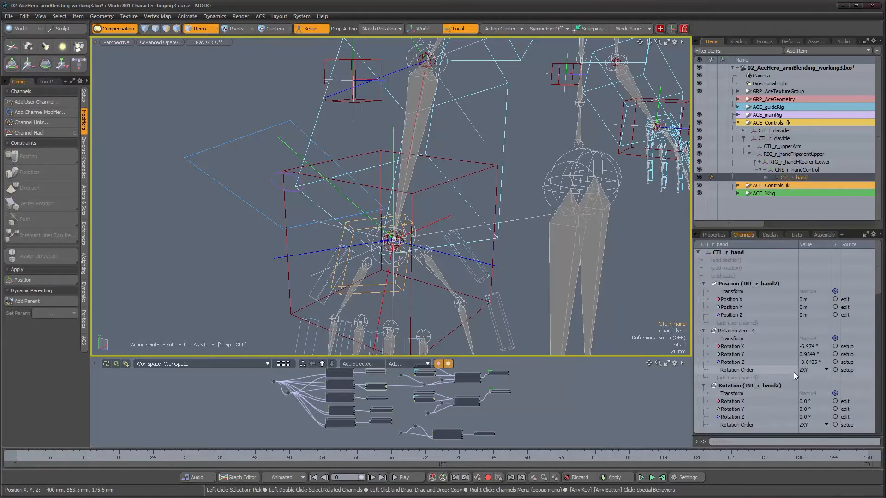
scroll(793, 372, down, 5)
scroll(793, 372, up, 5)
Check the transforms of the right arm controls CTL_r_IKarm and CTL_r_armUpVector and of RIG_r_handArmSpace.
alt+drag(356, 203, 470, 197)
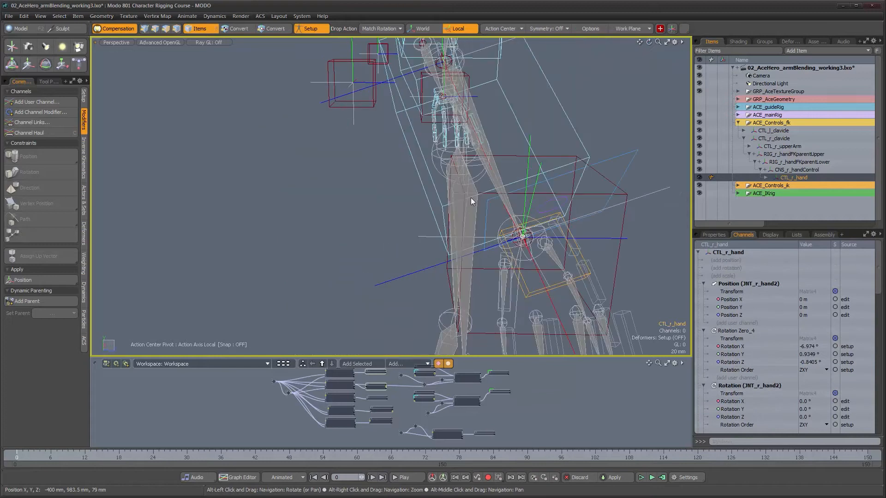
click(552, 155)
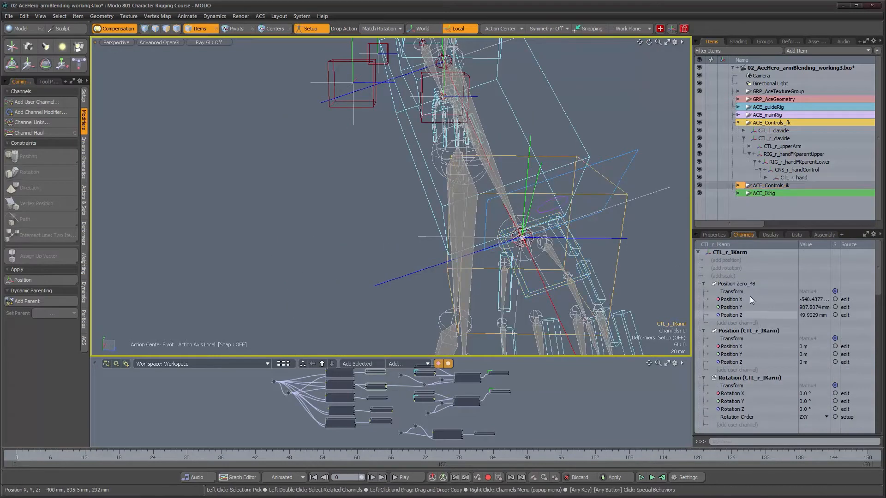
alt+drag(563, 227, 503, 221)
click(490, 220)
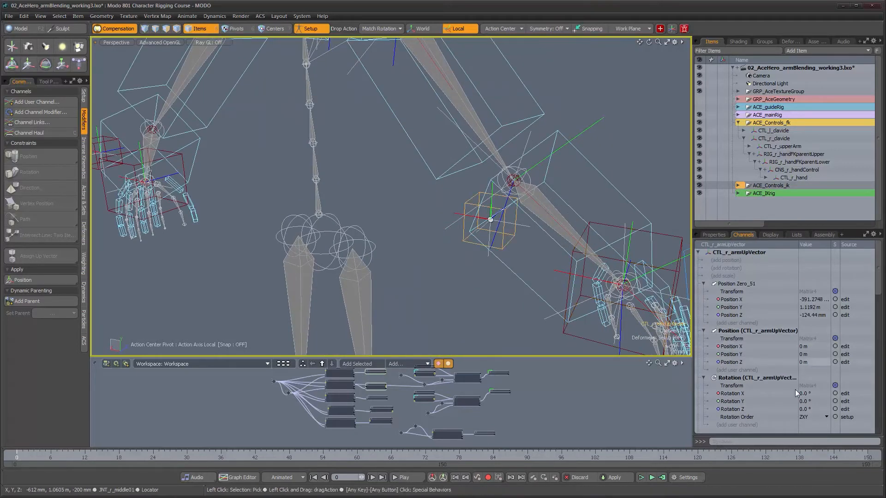
alt+drag(508, 194, 250, 194)
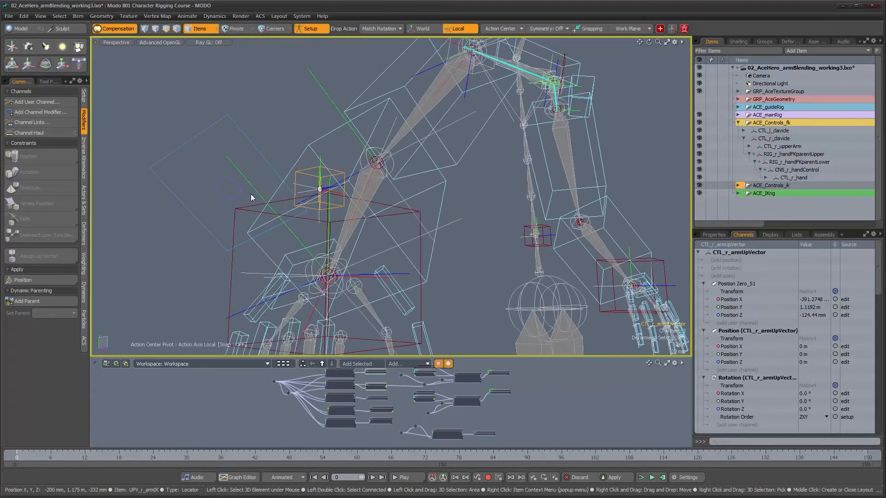
click(240, 190)
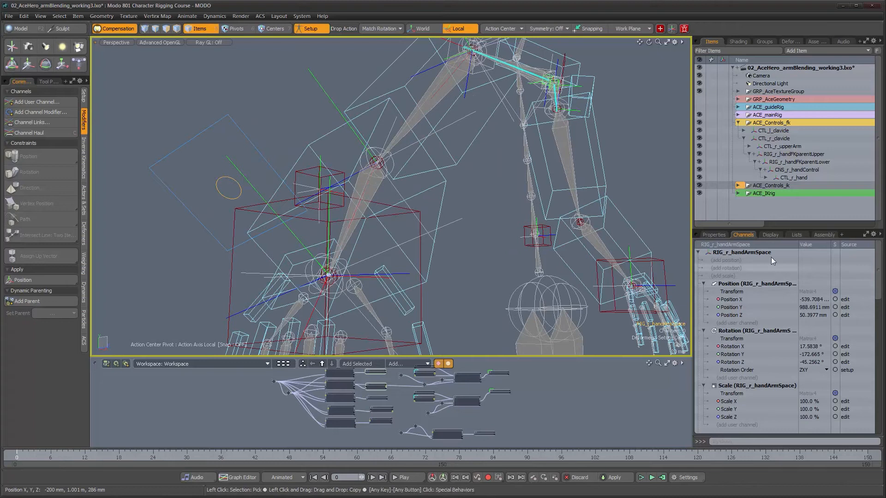
click(715, 235)
Reset all transforms of the right hand world-space control, CTL_r_handWorldSpace.
alt+drag(414, 258, 345, 238)
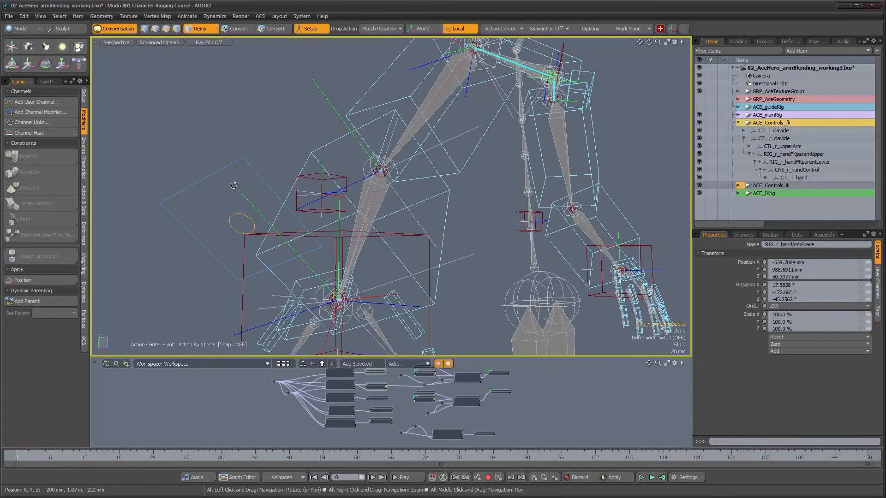
click(254, 172)
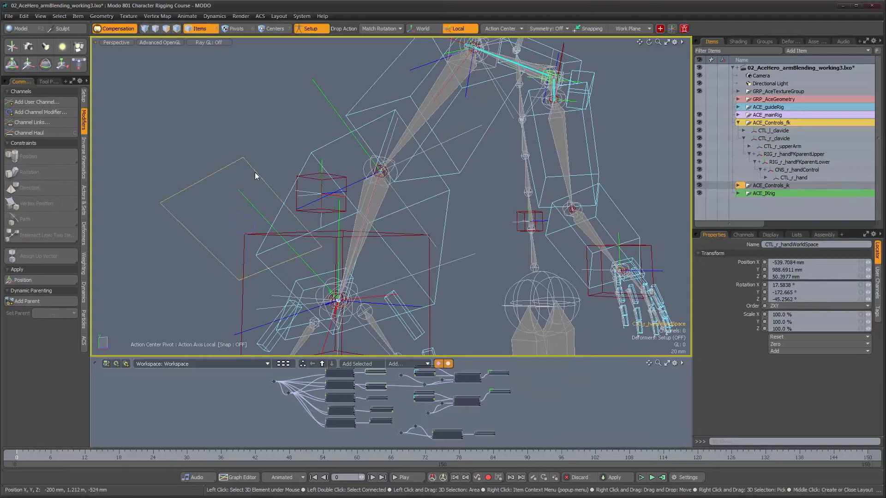
click(797, 338)
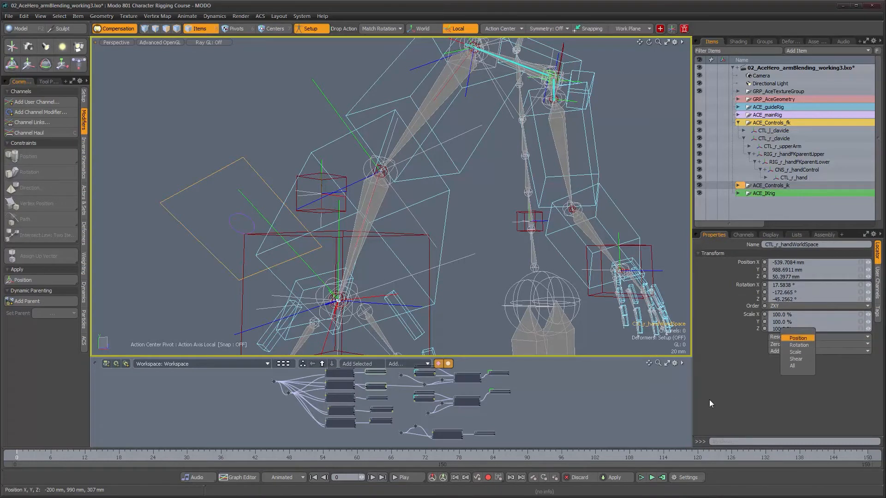
click(788, 364)
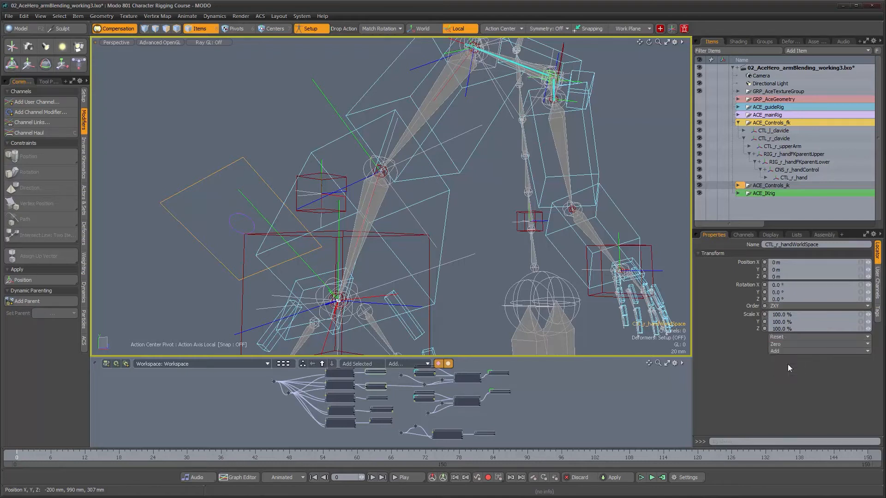
alt+drag(242, 204, 299, 215)
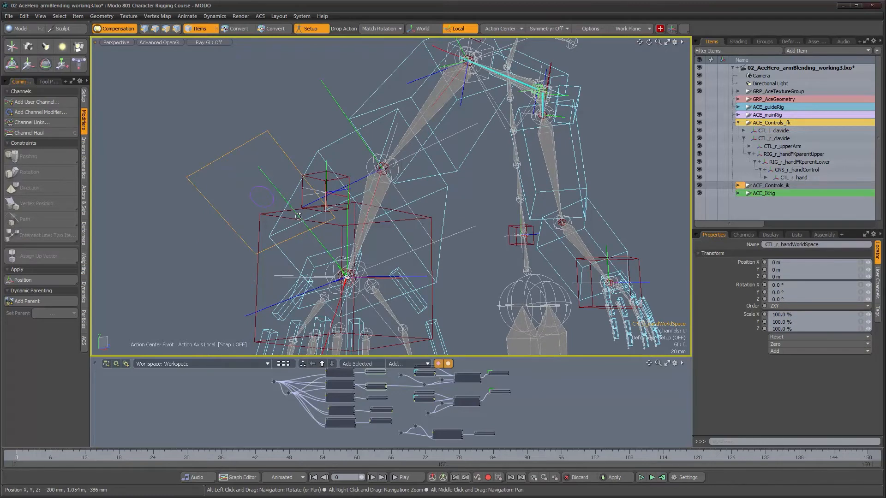
Select the right hand's arm-space locator, RIG_r_handArmSpace, and check its transform channels.
alt+drag(327, 185, 229, 198)
click(233, 199)
mouse_move(363, 228)
alt+mouse_down()
mouse_move(320, 242)
mouse_move(374, 207)
mouse_move(372, 253)
mouse_move(369, 241)
alt+mouse_up()
alt+right_drag(358, 241, 361, 263)
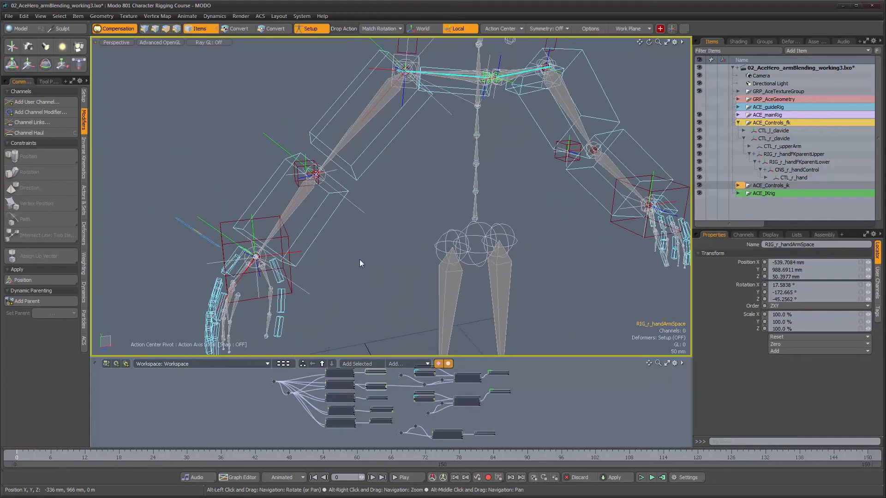
alt+drag(368, 233, 390, 231)
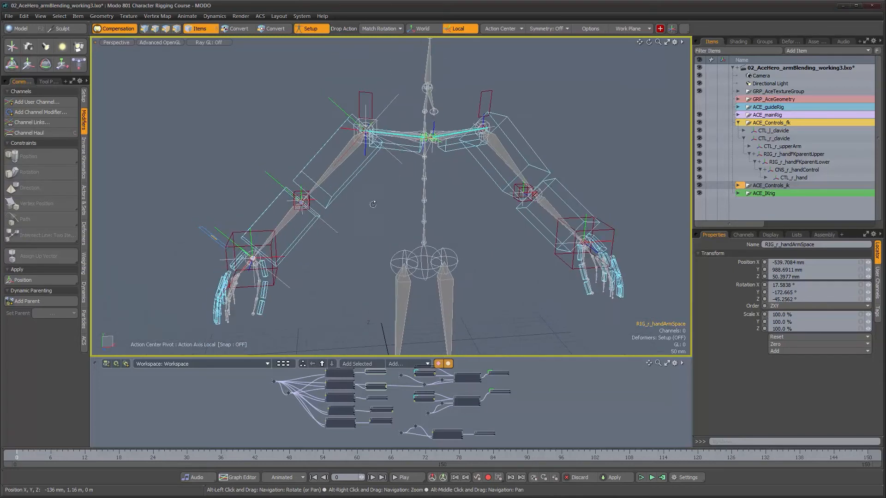
Create an empty Standard group named ACE_hidden with no items selected.
click(767, 42)
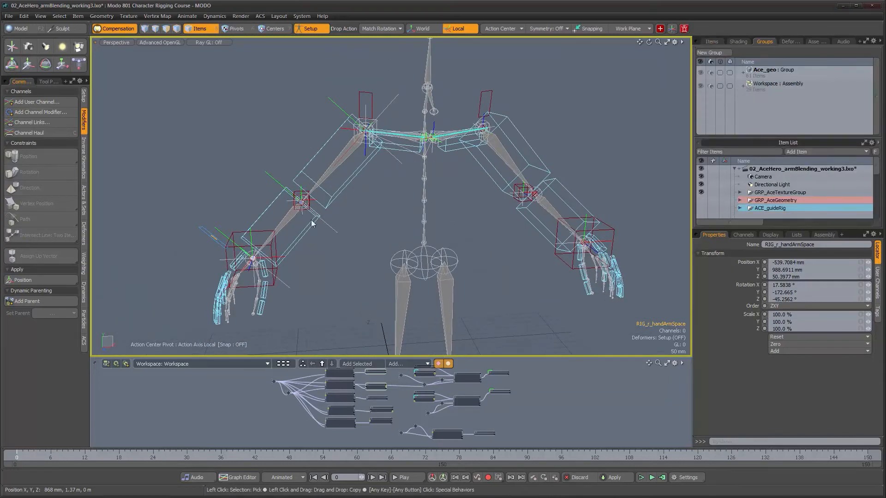
click(386, 212)
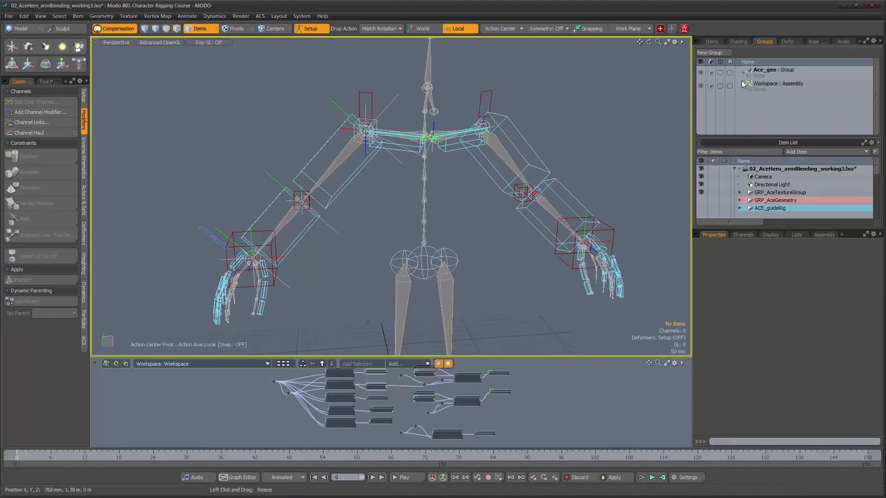
click(714, 53)
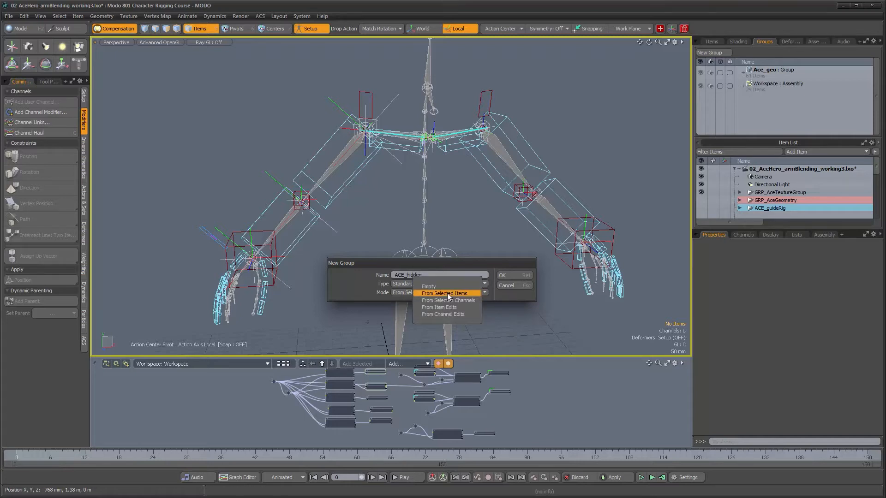
click(447, 286)
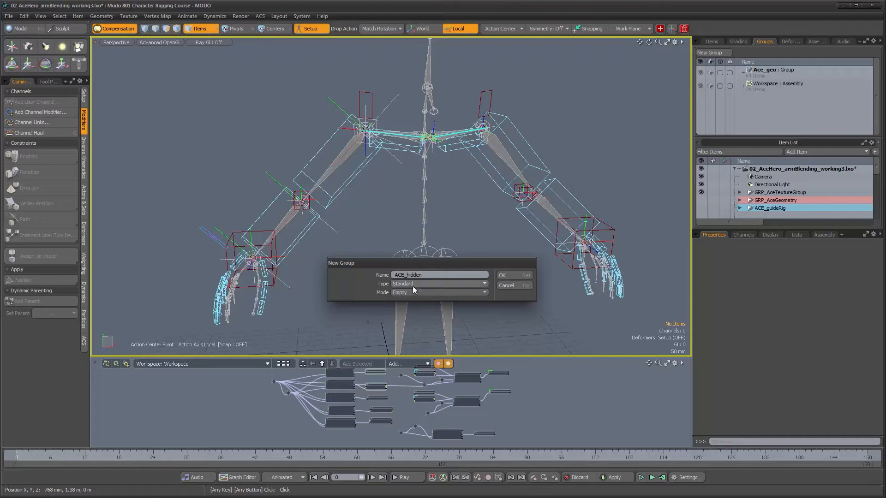
click(508, 275)
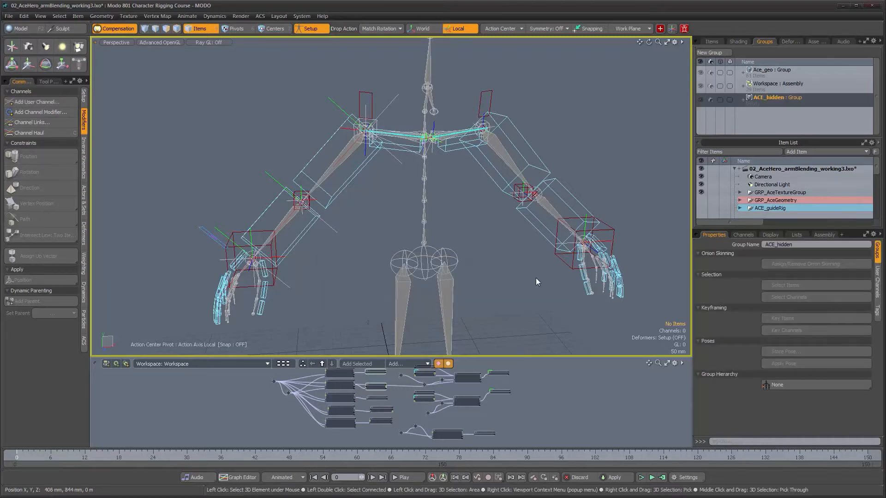
Hide the ACE_Controls_ik and ACE_Controls_fk folders and collapse the FK controls hierarchy.
mouse_move(342, 212)
alt+mouse_down()
mouse_move(381, 222)
mouse_move(342, 213)
alt+mouse_up()
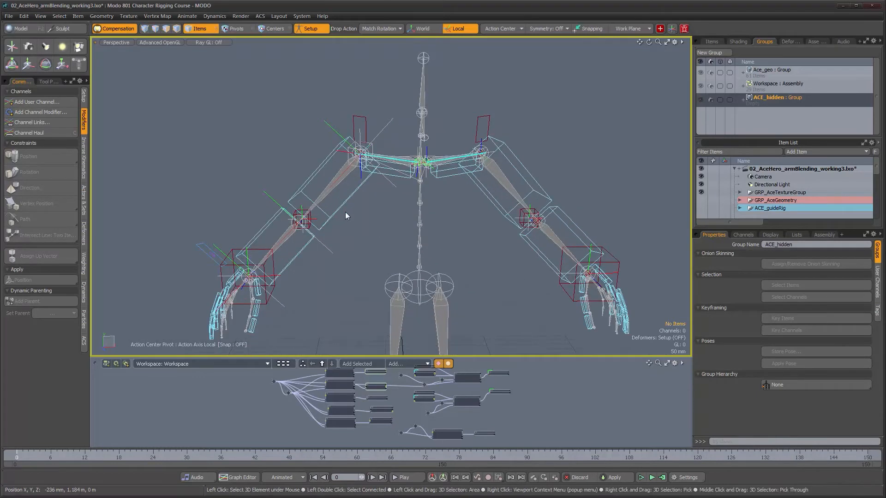
alt+drag(347, 207, 384, 176)
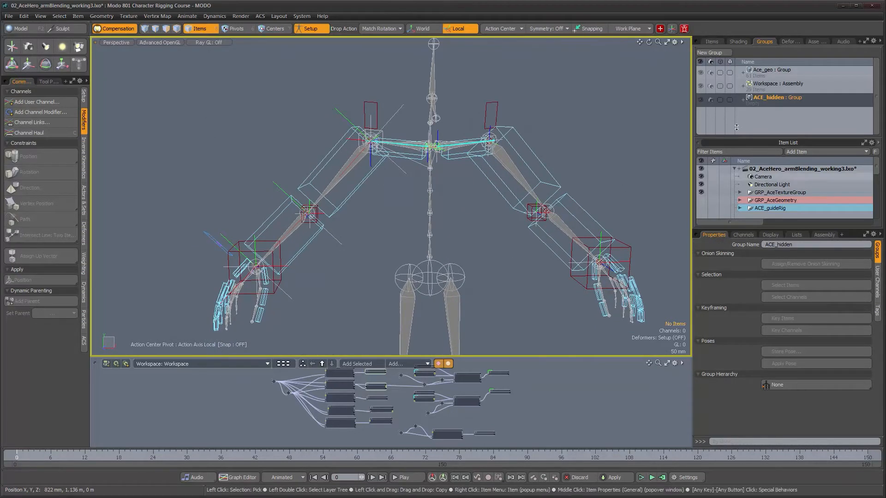
click(711, 41)
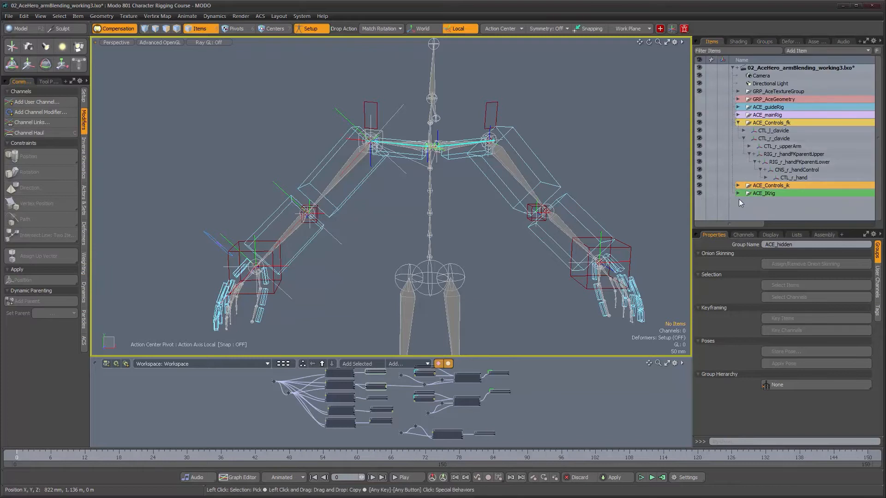
click(699, 185)
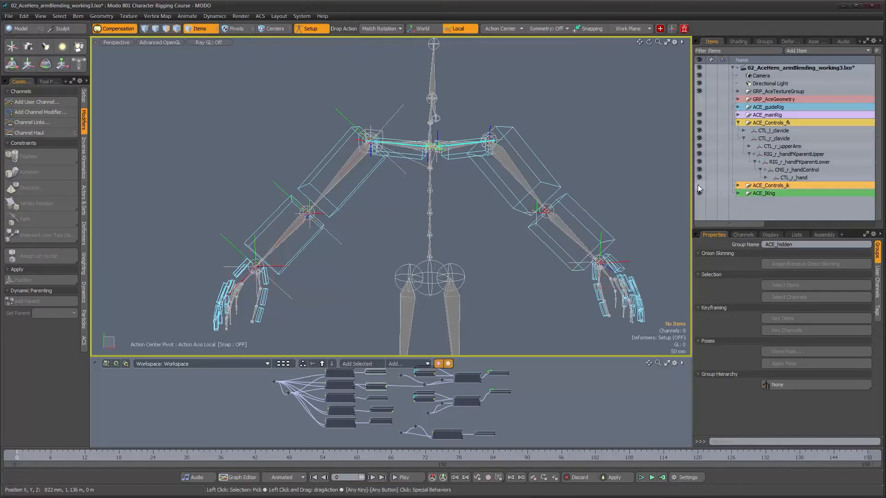
click(698, 123)
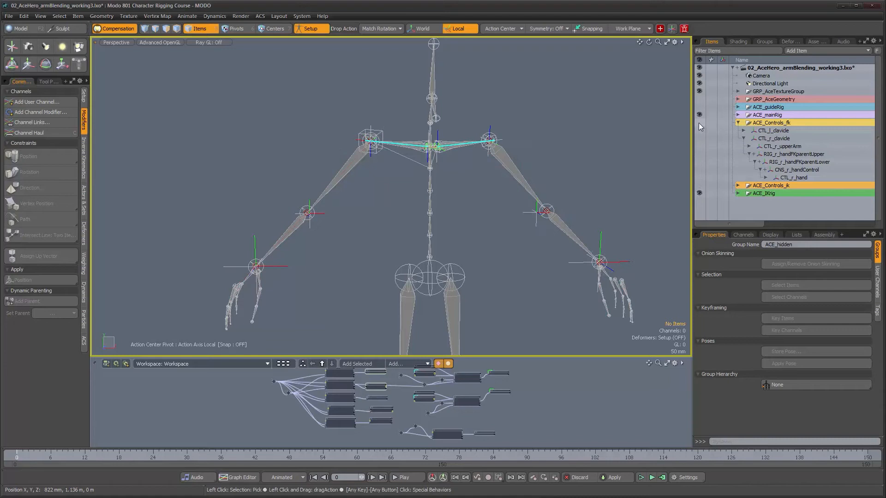
click(738, 122)
Select the right wrist's IK locators, starting with EFF_r_armIK and adding the one overlapping it.
alt+drag(447, 211, 415, 235)
alt+shift+drag(406, 274, 406, 224)
click(408, 223)
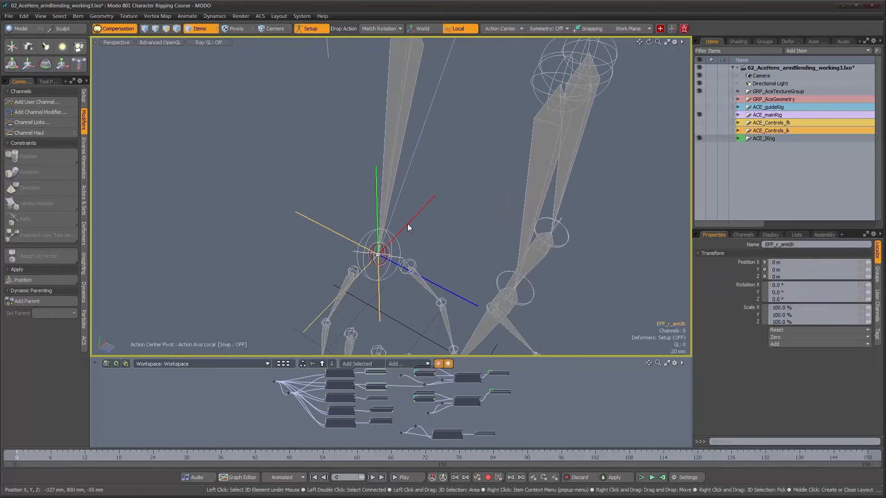
key(shift+a)
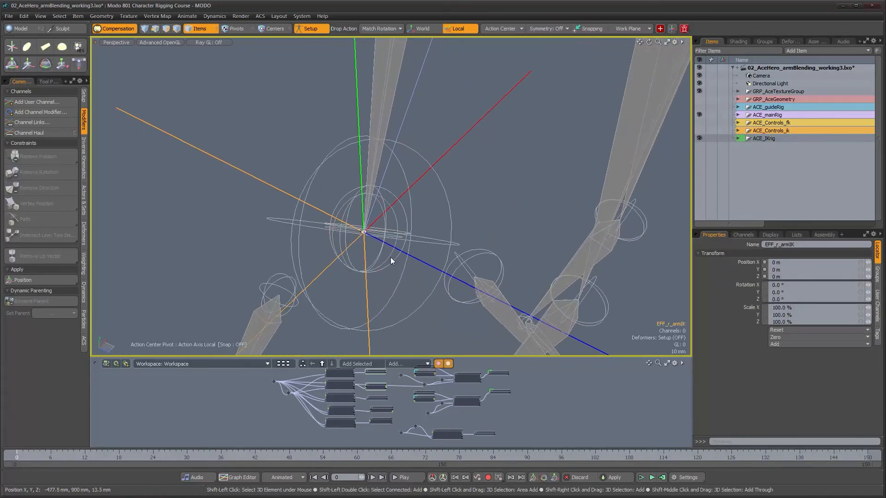
shift+click(391, 257)
ctrl+alt+drag(478, 244, 376, 250)
key(shift)
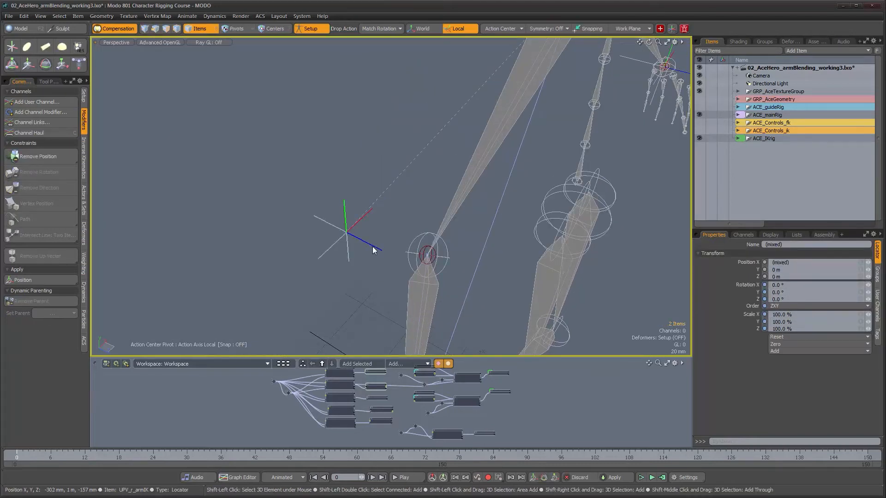
Extend the selection with the locators at the right elbow and the right shoulder.
shift+click(424, 253)
alt+drag(425, 254, 341, 226)
key(shift)
shift+click(354, 214)
alt+right_drag(298, 166, 325, 135)
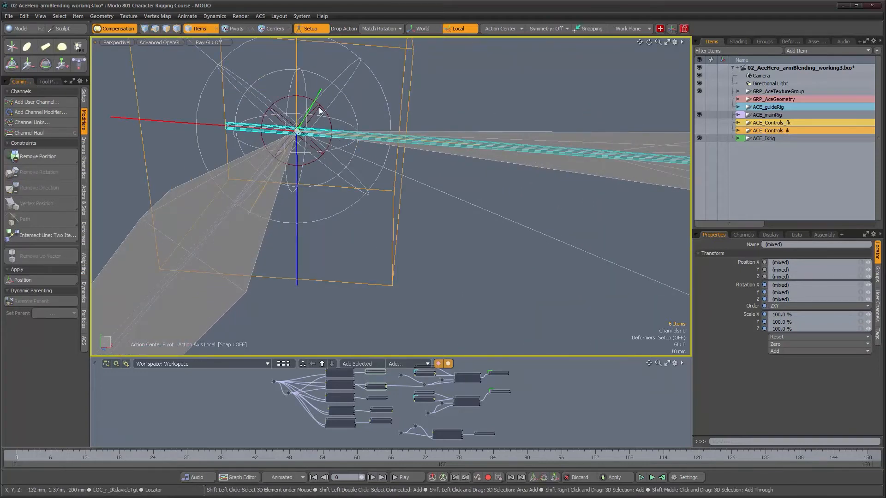
shift+click(307, 164)
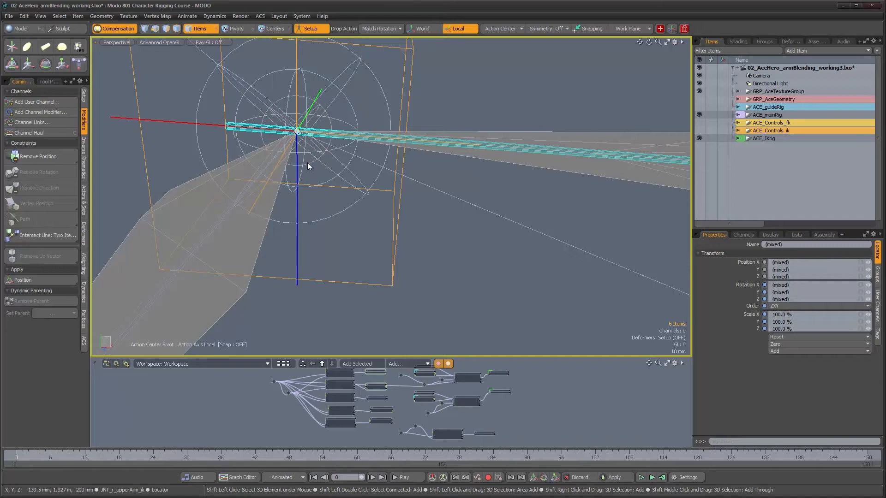
Add the seven selected right-arm items to the ACE_hidden group and turn off the group's visibility.
alt+right_drag(447, 226, 402, 225)
alt+drag(402, 225, 320, 228)
scroll(315, 200, up, 3)
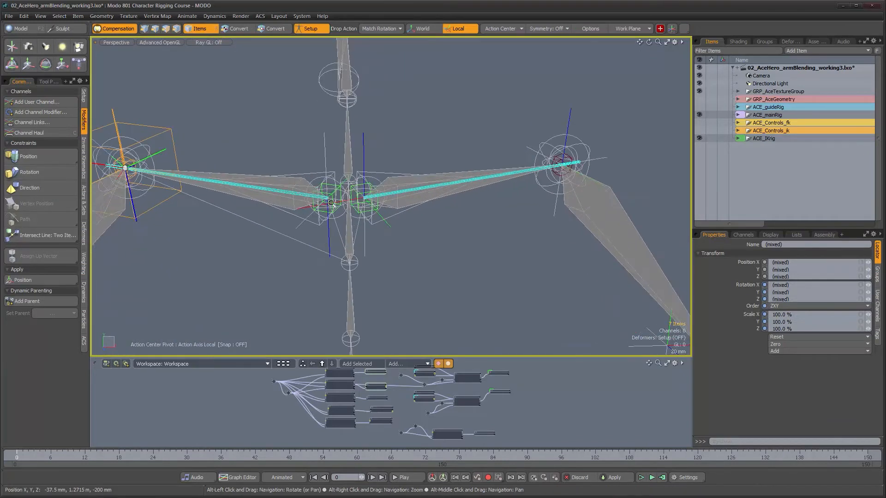
click(766, 41)
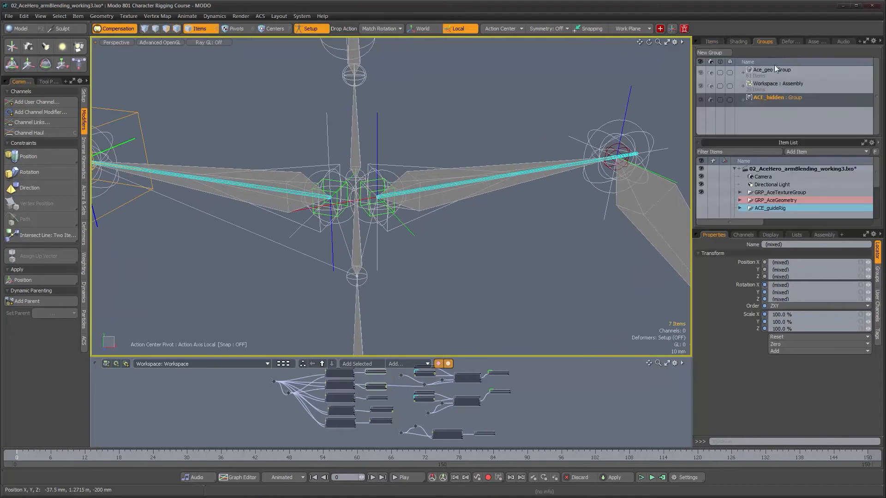
right_click(776, 99)
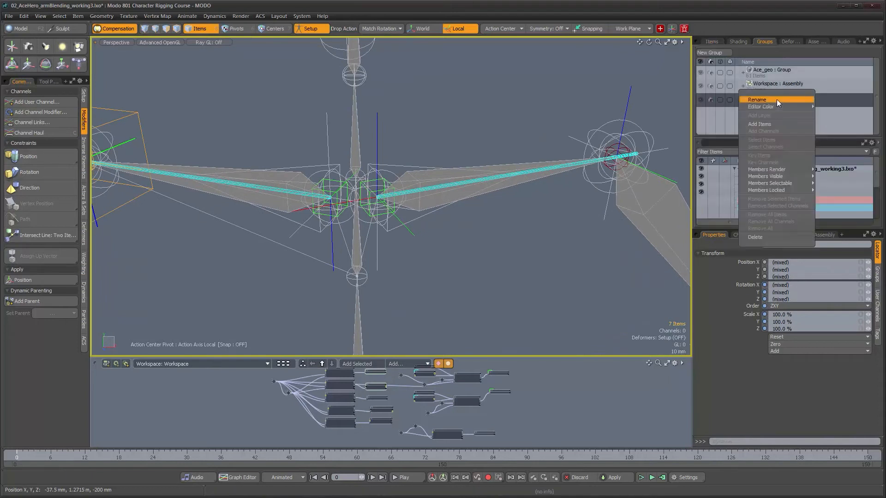
click(776, 123)
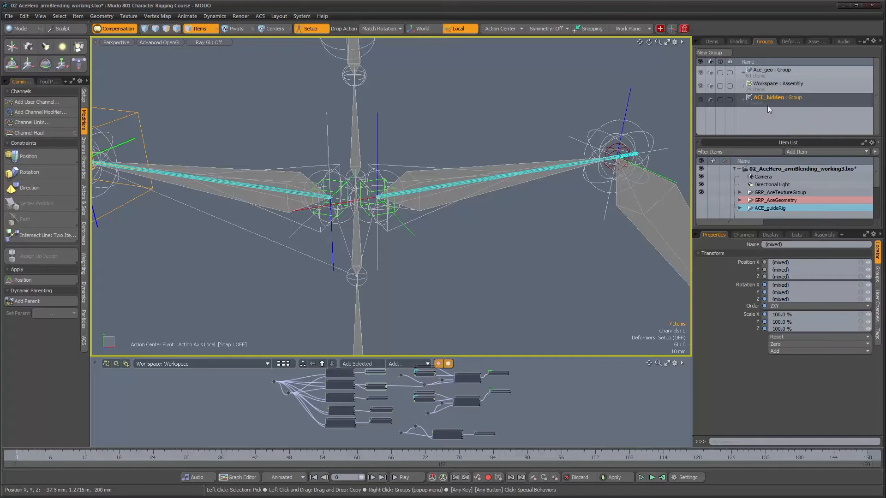
alt+right_drag(619, 125, 551, 138)
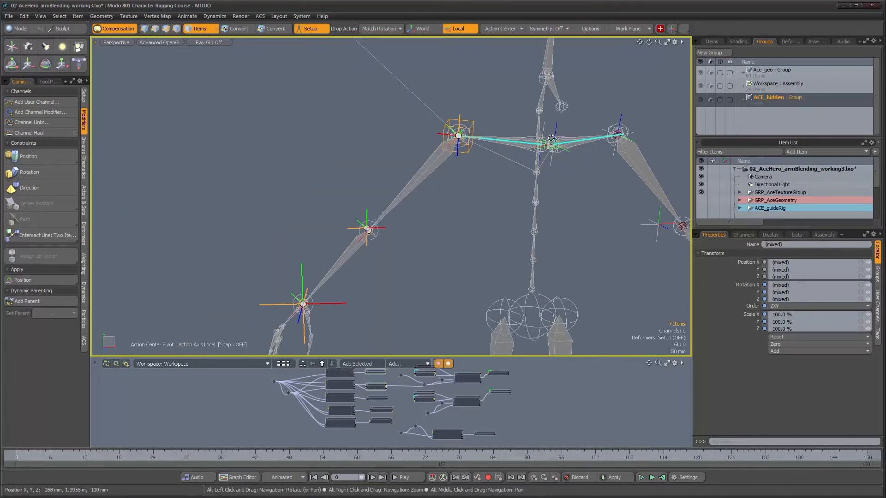
alt+middle_drag(530, 165, 523, 141)
click(701, 99)
Select the three locators at the base of the right clavicle and add them to the ACE_hidden group.
alt+drag(508, 173, 417, 193)
alt+drag(367, 177, 354, 214)
ctrl+alt+drag(354, 215, 438, 187)
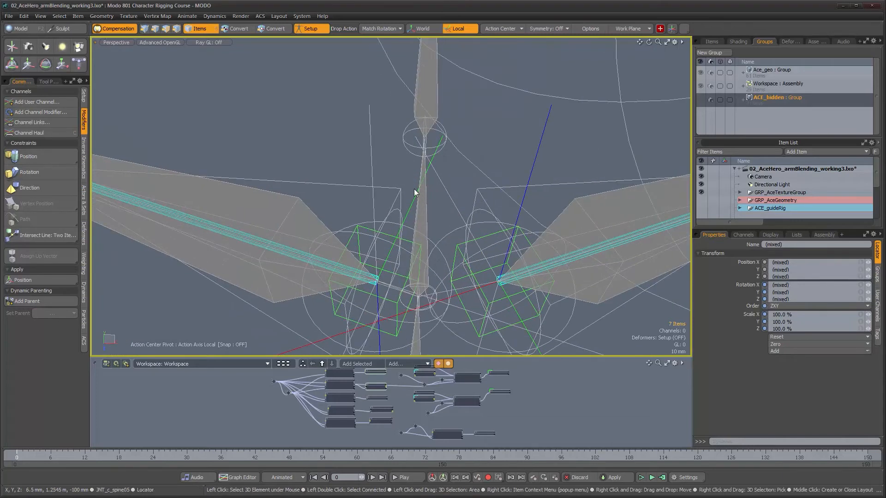
click(352, 188)
alt+drag(433, 221, 307, 129)
shift+click(302, 125)
alt+drag(348, 196, 317, 194)
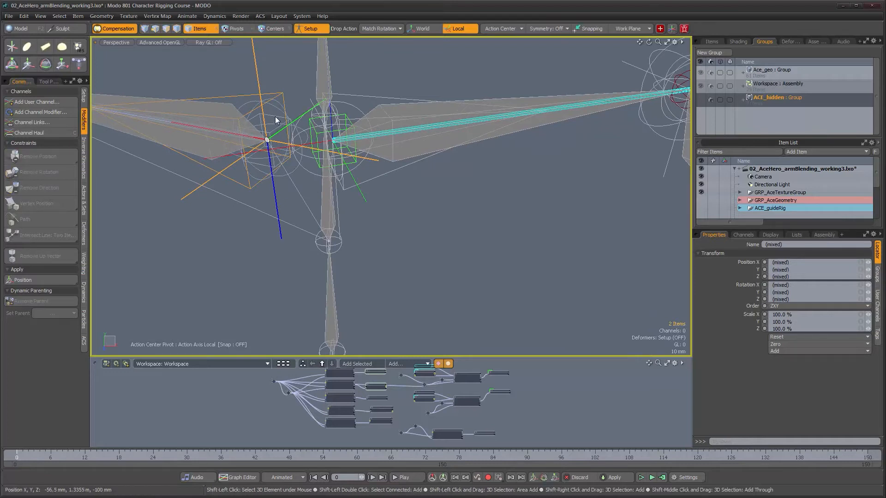
right_click(776, 99)
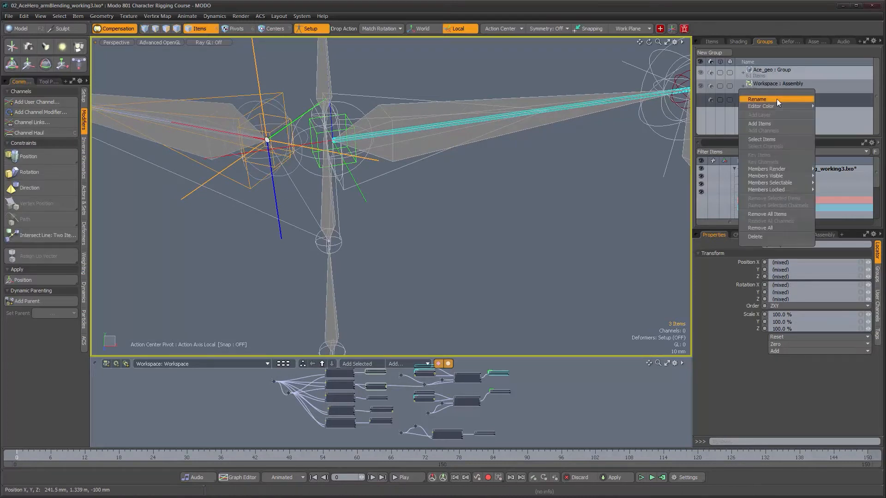
click(776, 123)
Add the right clavicle aim item, CNS_r_clavicleArmAim, to the ACE_hidden group.
alt+drag(421, 212, 399, 173)
alt+right_drag(354, 160, 379, 167)
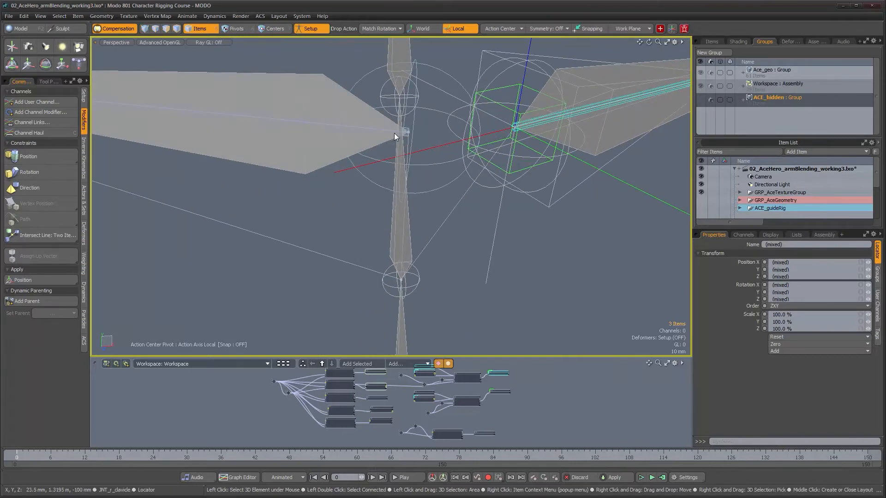
click(407, 131)
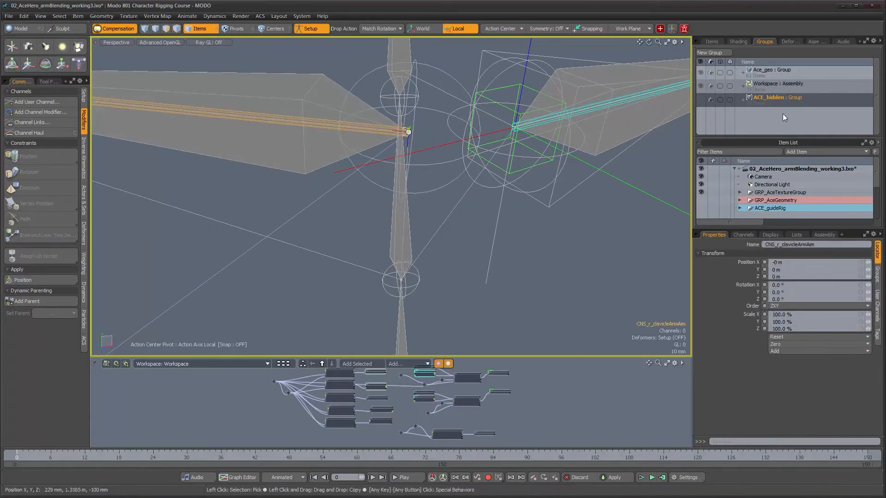
right_click(782, 100)
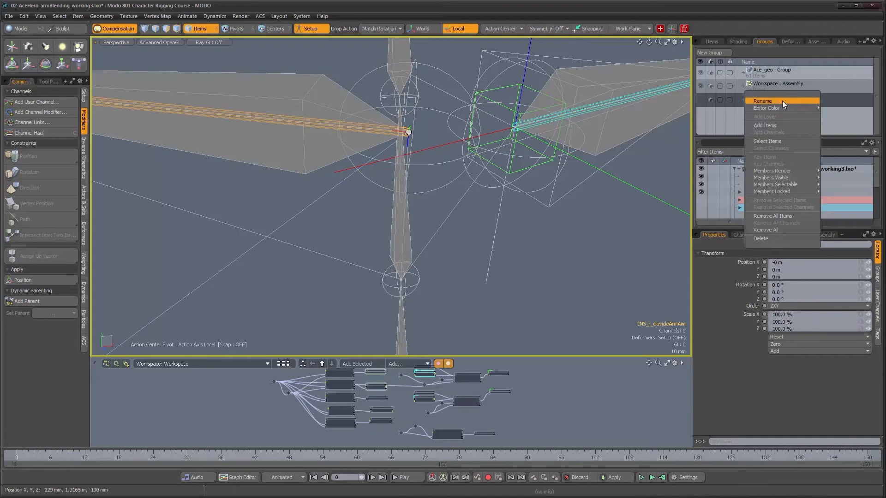
click(781, 129)
Select the three locators at the base of the left clavicle and add them to the ACE_hidden group.
alt+drag(342, 231, 411, 182)
alt+shift+drag(411, 182, 450, 220)
alt+drag(322, 219, 288, 173)
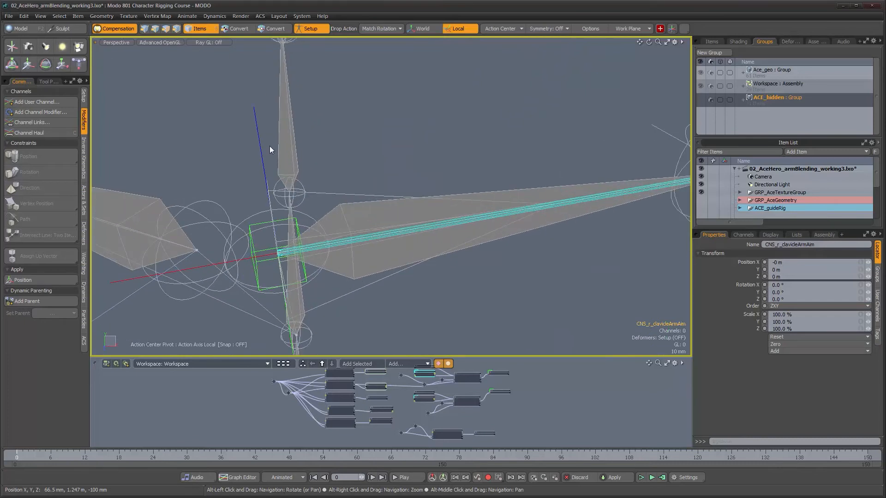
click(259, 145)
alt+drag(295, 226, 398, 221)
shift+click(397, 196)
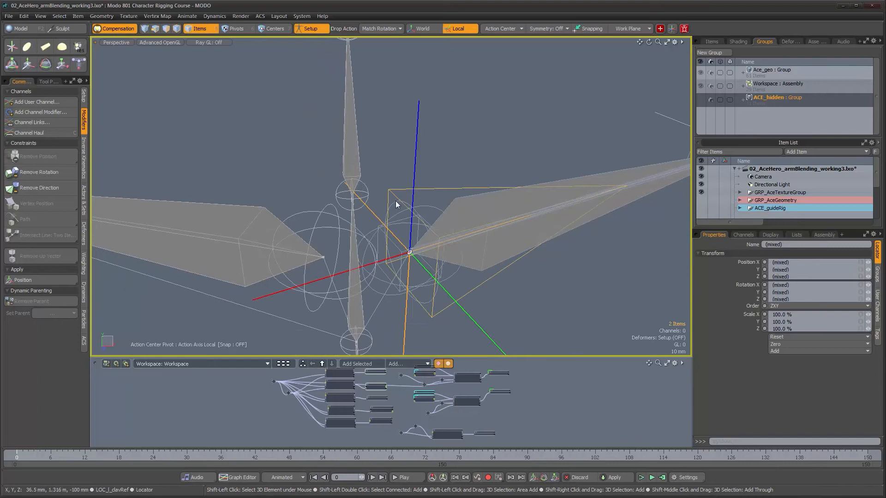
shift+click(398, 290)
scroll(543, 276, down, 2)
alt+middle_drag(546, 278, 494, 242)
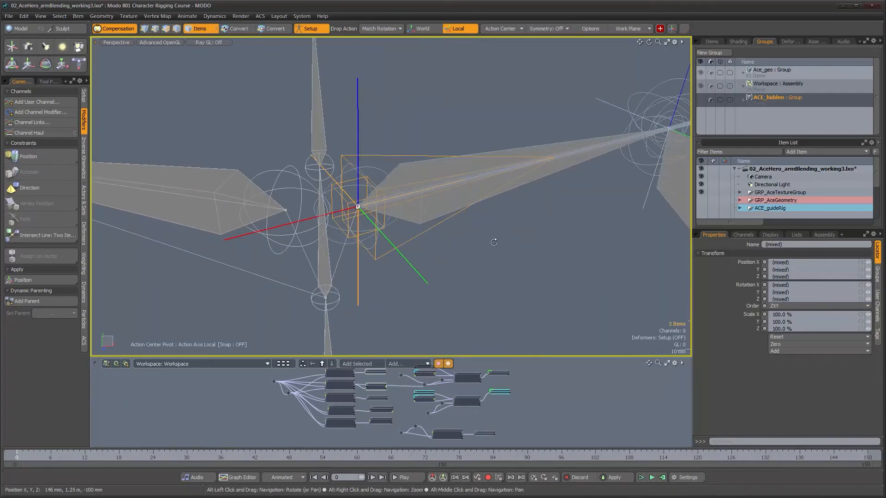
right_click(783, 101)
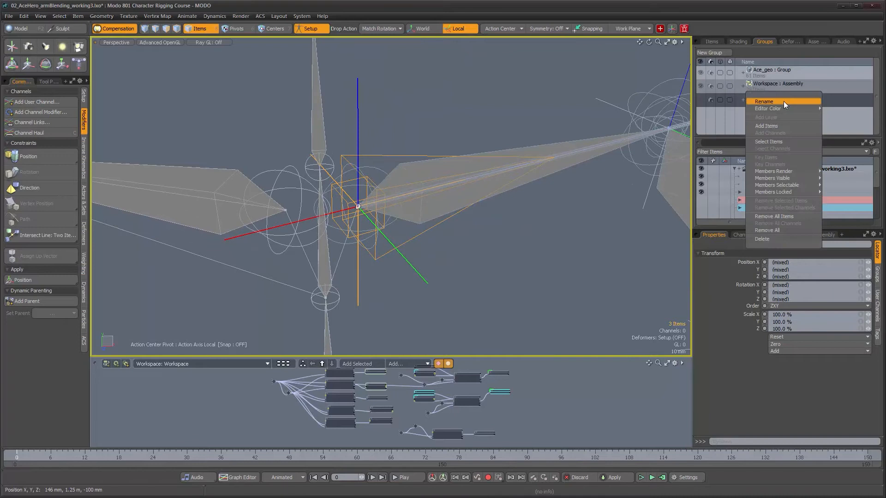
click(785, 126)
Select the two locators at the left shoulder and add them to the ACE_hidden group.
alt+drag(458, 215, 289, 234)
click(403, 99)
alt+drag(436, 145, 429, 152)
alt+right_drag(429, 152, 423, 169)
shift+click(386, 176)
alt+right_drag(499, 187, 494, 193)
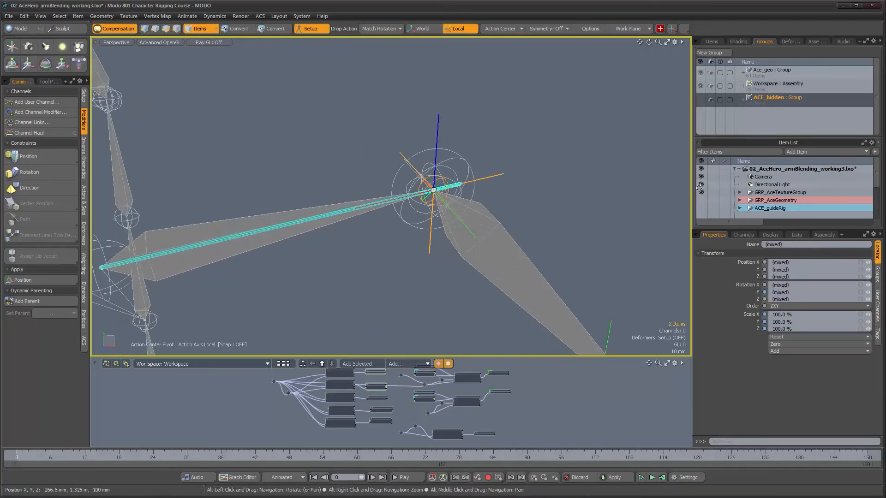
right_click(768, 98)
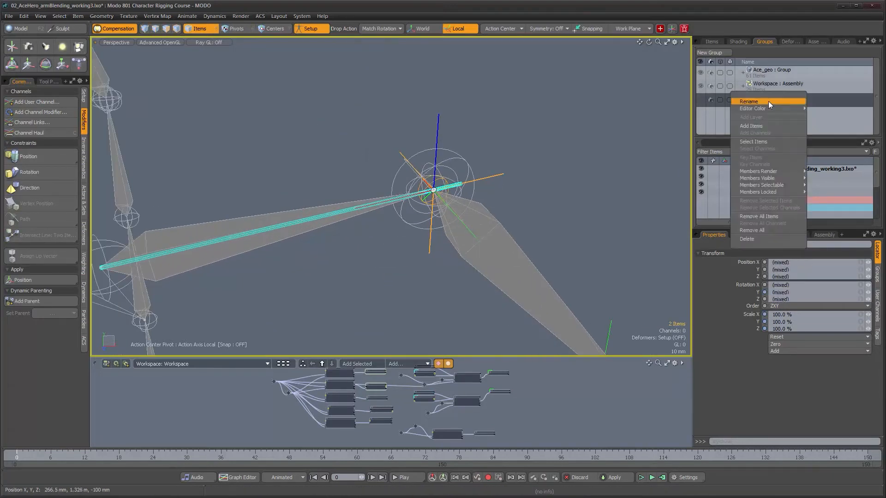
click(772, 127)
Add the left clavicle aim item, CNS_l_clavicleArmAim, to the ACE_hidden group.
click(461, 187)
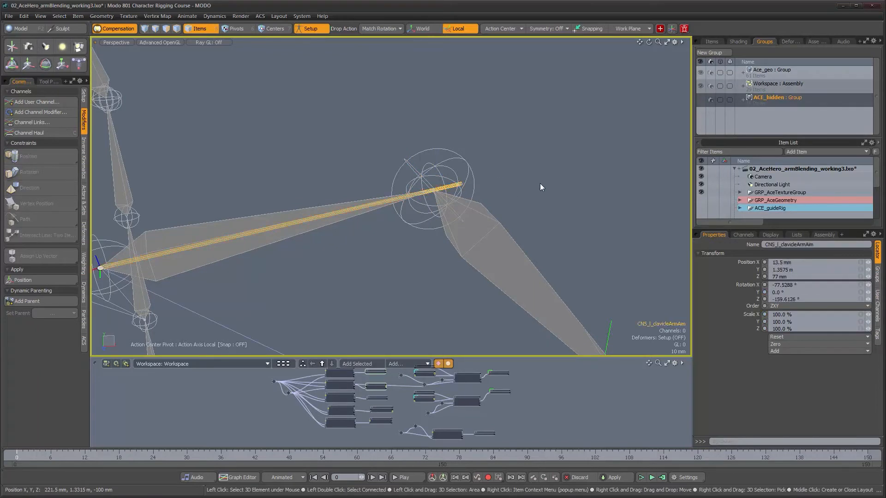
right_click(757, 99)
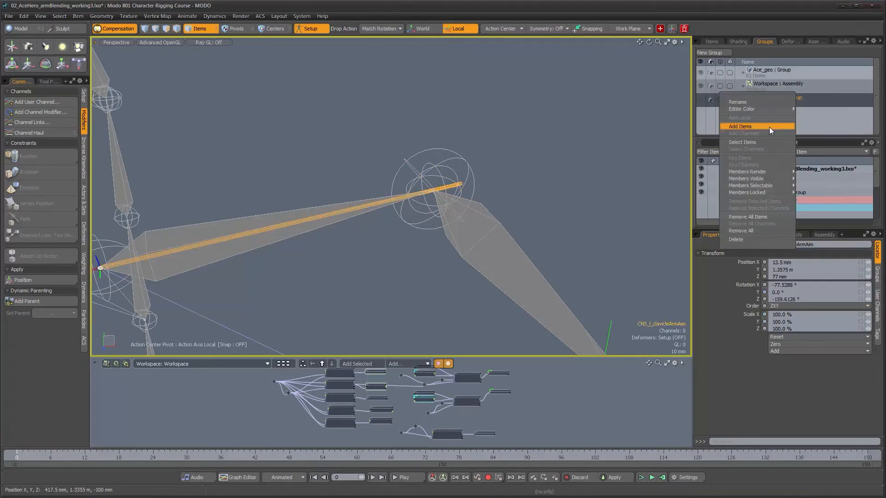
click(769, 127)
Select the four locators at the left elbow and wrist, including UPV_l_armIK, and add them to the ACE_hidden group.
scroll(510, 212, down, 1)
alt+middle_drag(520, 268, 306, 171)
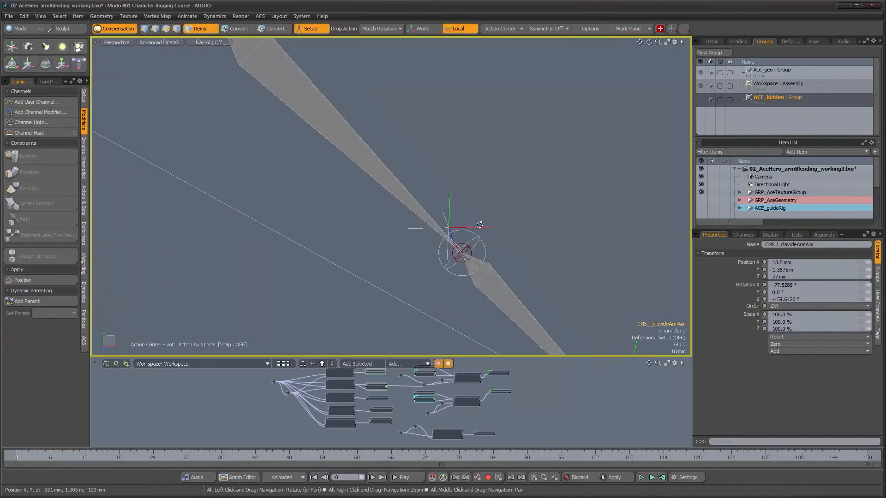
click(483, 228)
alt+right_drag(482, 240, 492, 276)
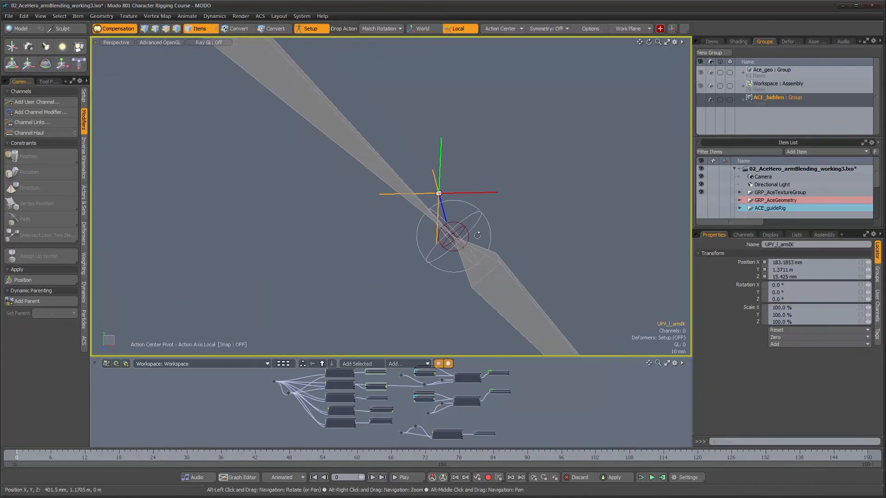
shift+click(463, 227)
alt+middle_drag(460, 216, 447, 203)
alt+drag(448, 203, 457, 215)
shift+click(455, 210)
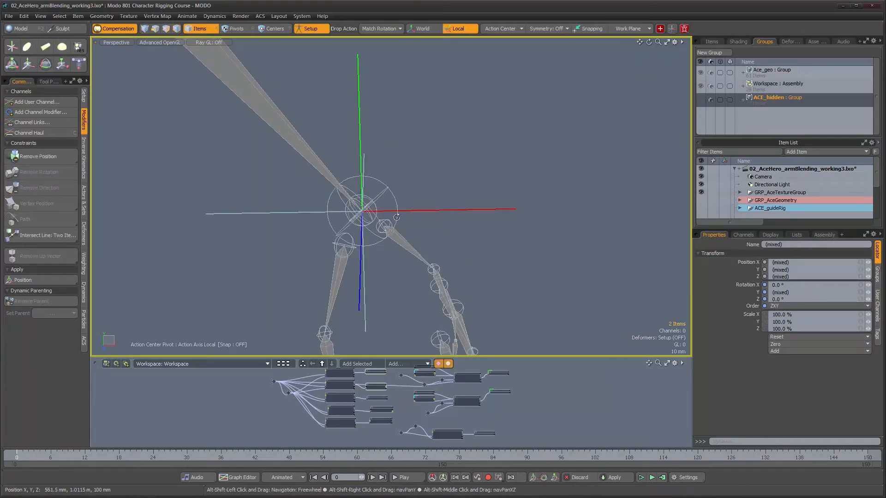
alt+drag(309, 199, 317, 208)
alt+right_drag(317, 207, 385, 212)
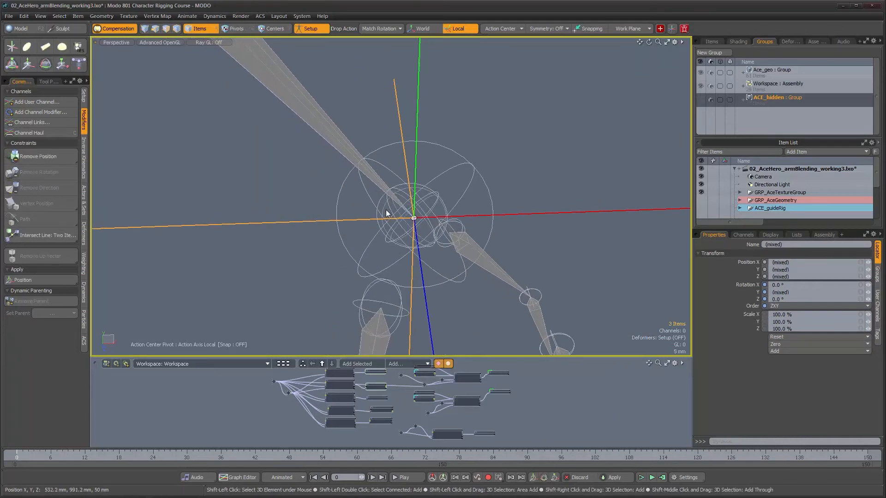
alt+right_drag(513, 250, 462, 261)
alt+middle_drag(461, 261, 505, 200)
alt+right_drag(505, 200, 477, 203)
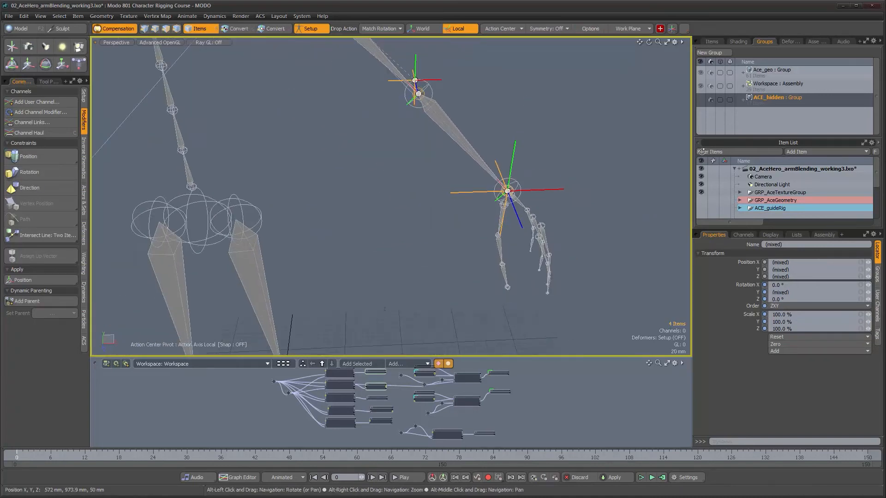
right_click(776, 98)
click(782, 125)
Clear the selection and make the ACE_Controls_ik and ACE_Controls_fk controls visible.
alt+right_drag(471, 178, 363, 189)
alt+drag(362, 192, 380, 162)
click(424, 181)
mouse_move(438, 227)
alt+mouse_down()
mouse_move(317, 220)
mouse_move(466, 227)
mouse_move(439, 226)
mouse_move(448, 223)
alt+mouse_up()
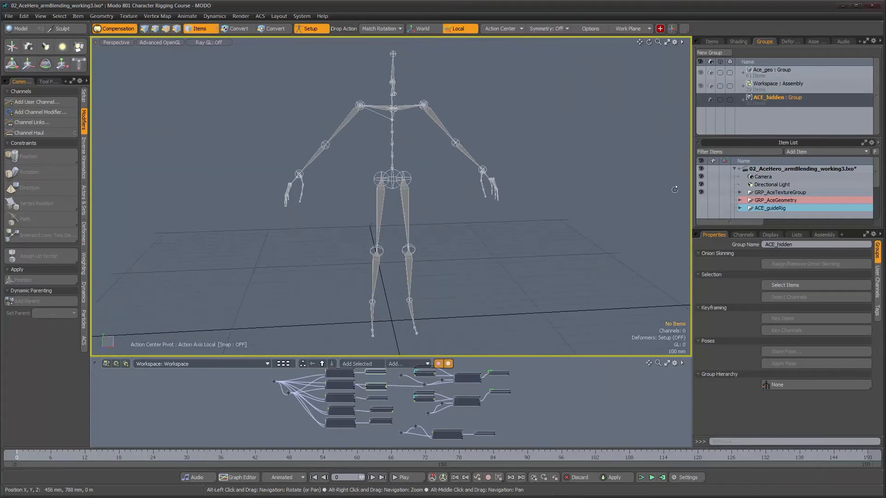
click(713, 42)
click(699, 131)
click(699, 122)
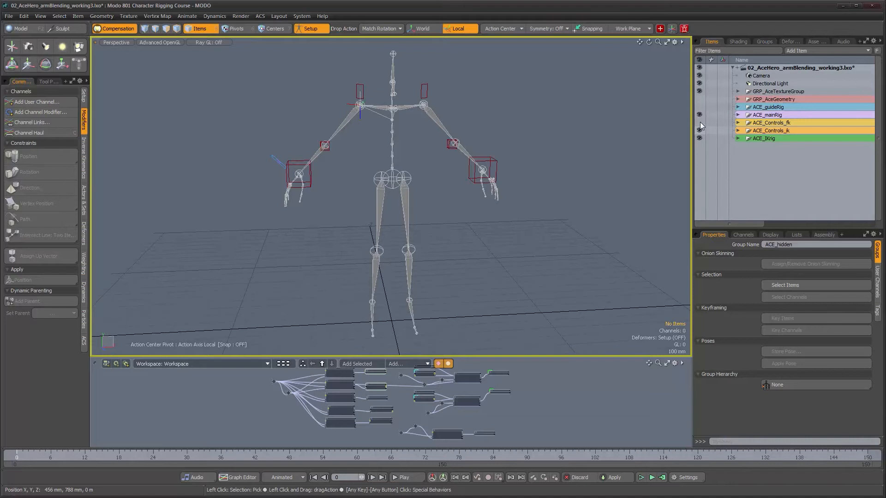
mouse_move(344, 134)
alt+mouse_down()
mouse_move(395, 135)
mouse_move(361, 135)
mouse_move(373, 147)
mouse_move(341, 129)
alt+mouse_up()
scroll(341, 127, up, 5)
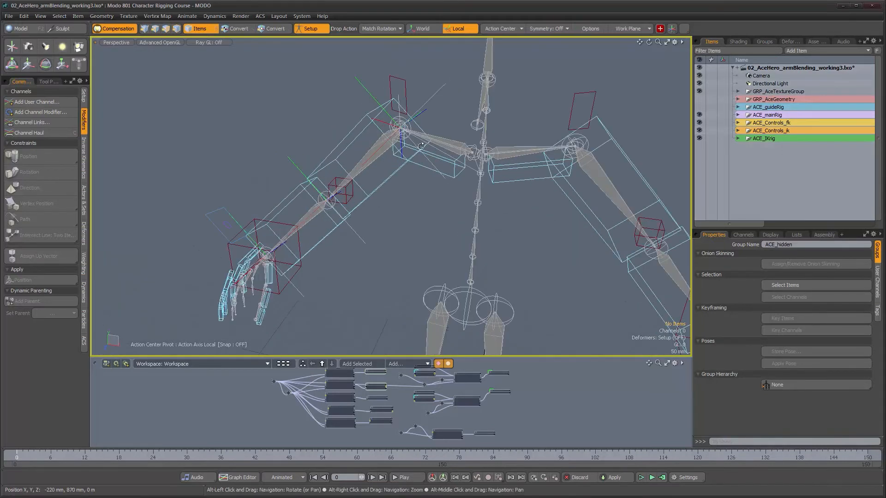
alt+drag(396, 115, 442, 107)
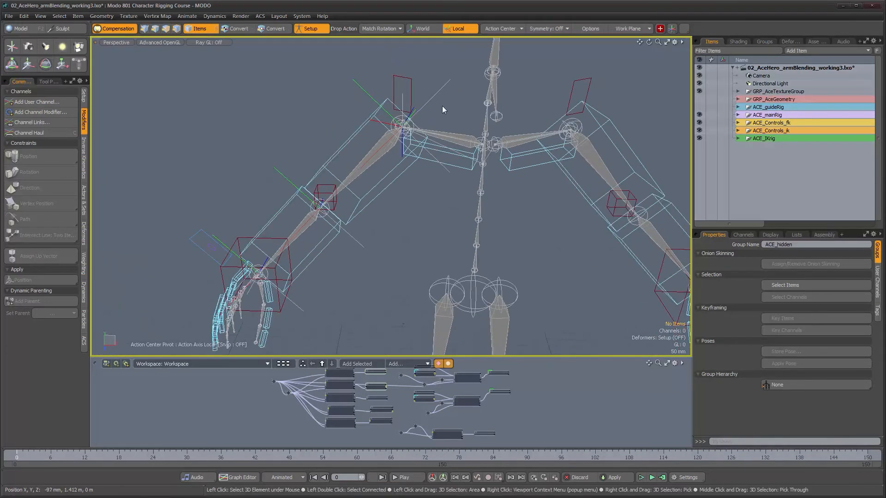
click(699, 122)
click(700, 123)
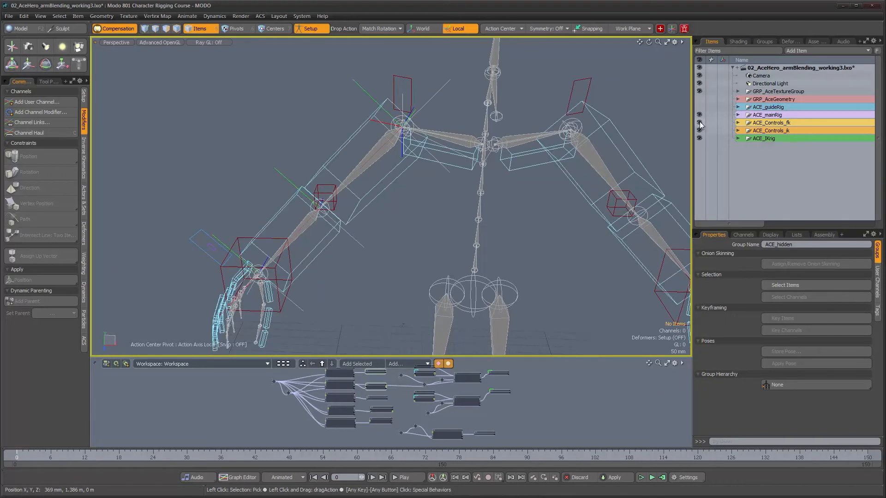
Add RIG_r_handFKparentUpper, RIG_r_handFKparentLower and CNS_r_handControl from ACE_Controls_fk to the ACE_hidden group.
click(737, 122)
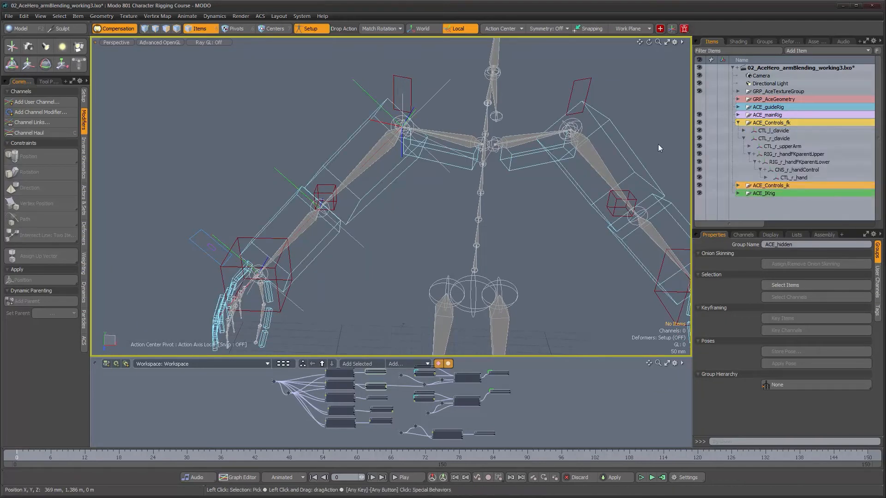
click(788, 161)
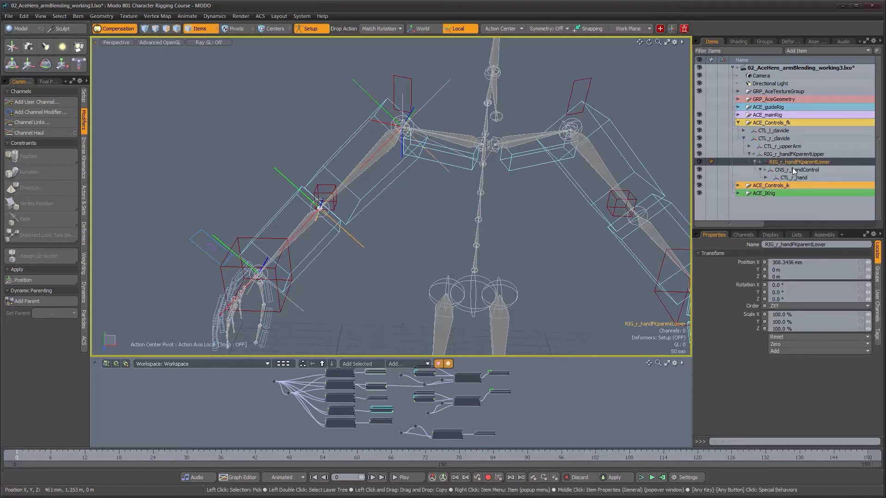
ctrl+click(798, 169)
ctrl+click(793, 154)
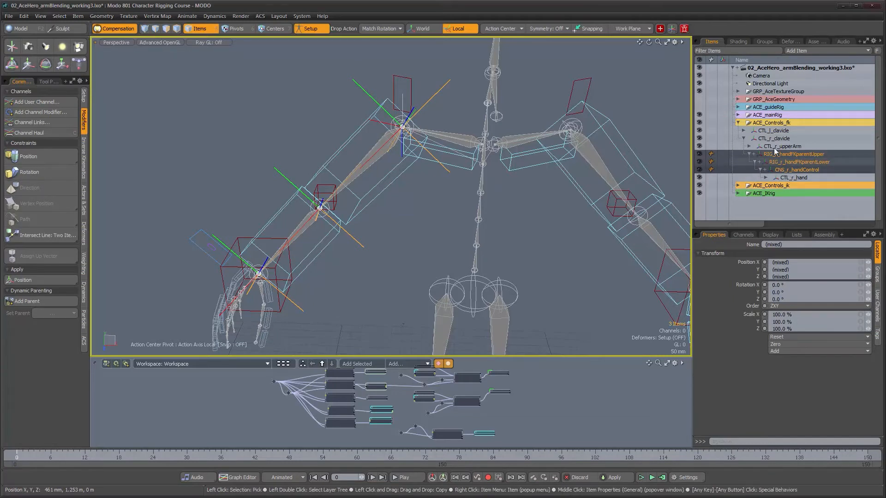
alt+drag(386, 253, 413, 248)
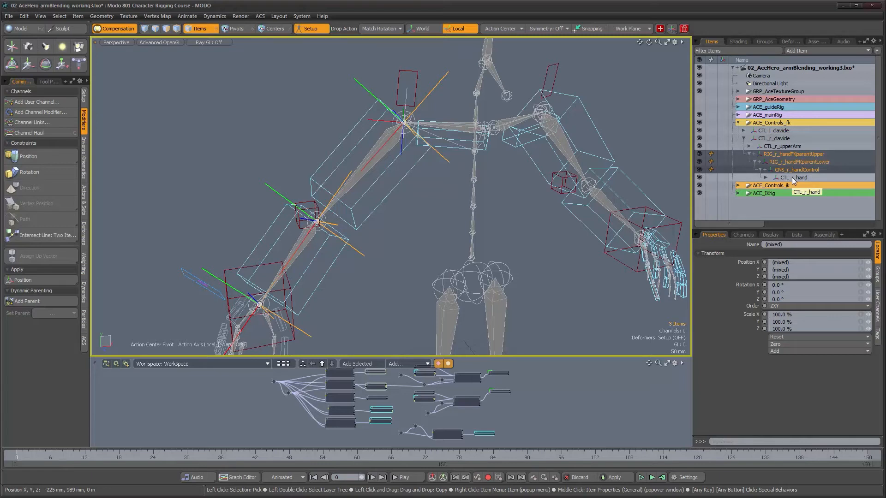
alt+drag(521, 186, 539, 150)
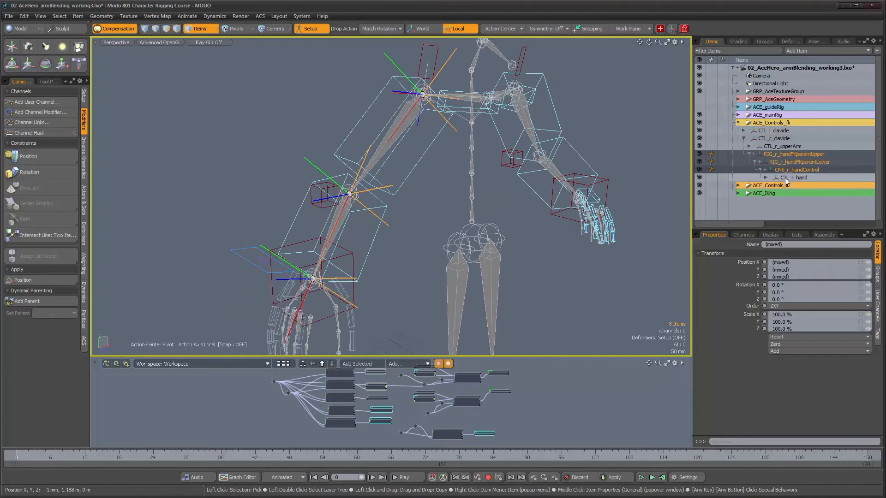
alt+drag(350, 267, 328, 278)
alt+right_drag(328, 278, 348, 275)
alt+middle_drag(348, 276, 351, 217)
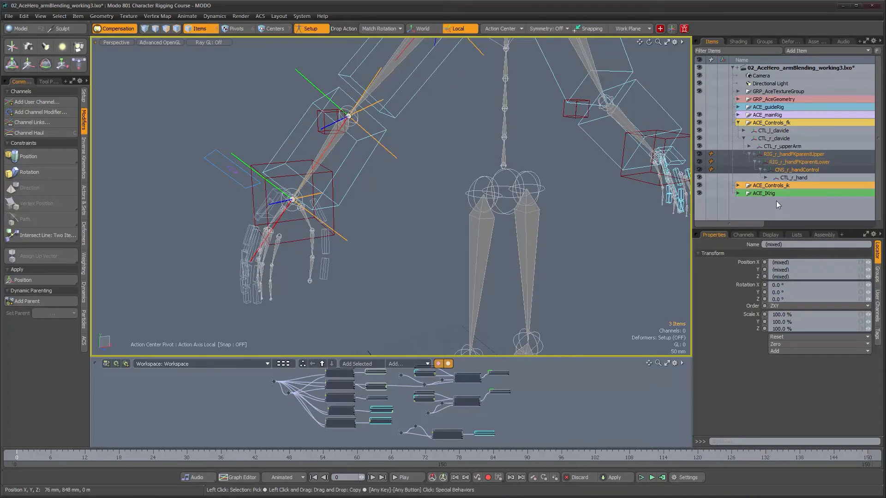
alt+drag(410, 196, 383, 184)
alt+middle_drag(383, 185, 323, 241)
alt+drag(323, 241, 395, 220)
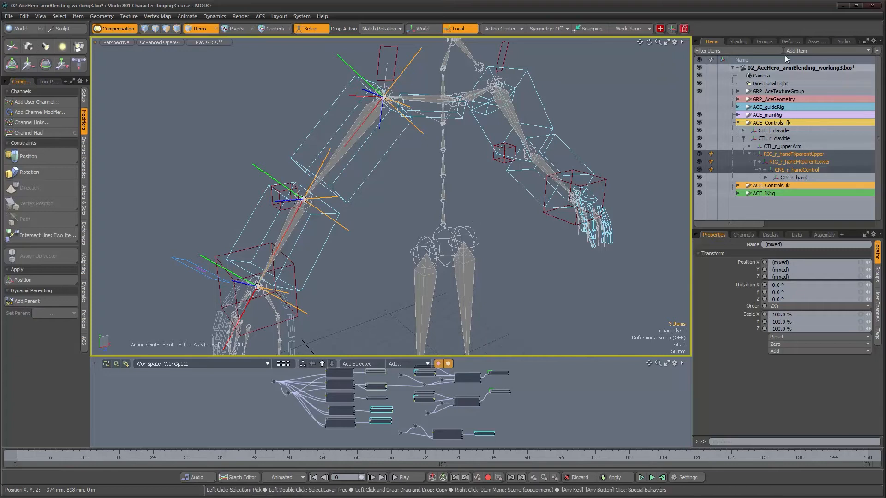
click(771, 41)
right_click(771, 101)
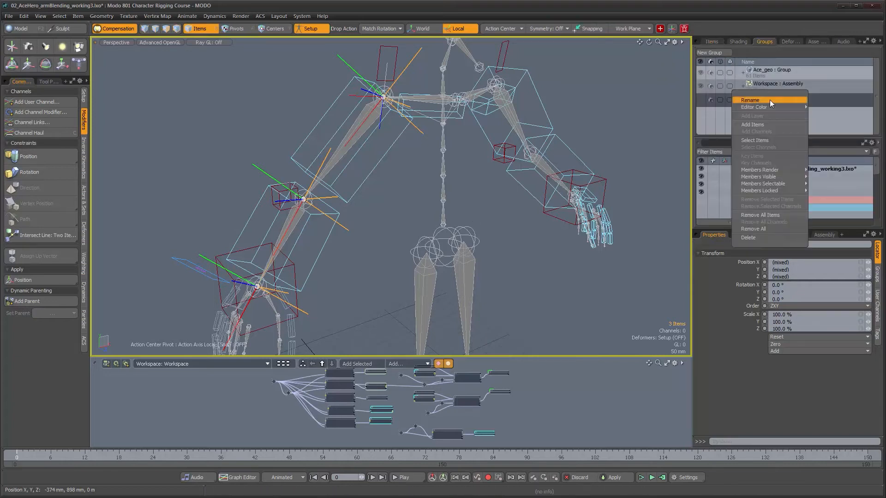
click(766, 124)
Collapse the ACE_Controls_fk hierarchy in the item list and clear the selection.
alt+drag(387, 235, 417, 239)
click(711, 41)
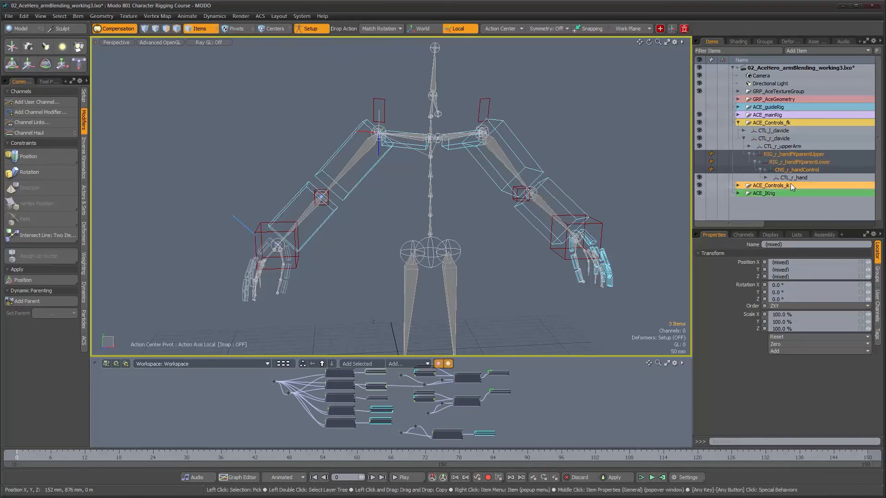
alt+drag(442, 198, 515, 288)
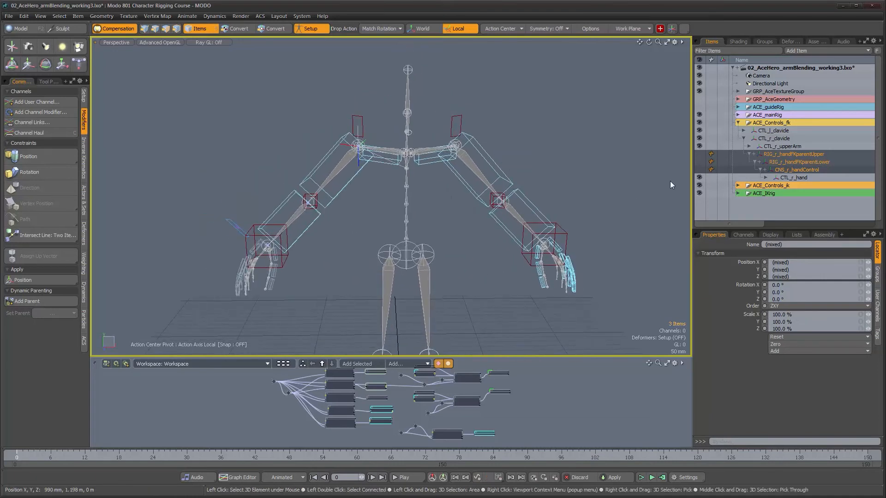
click(737, 122)
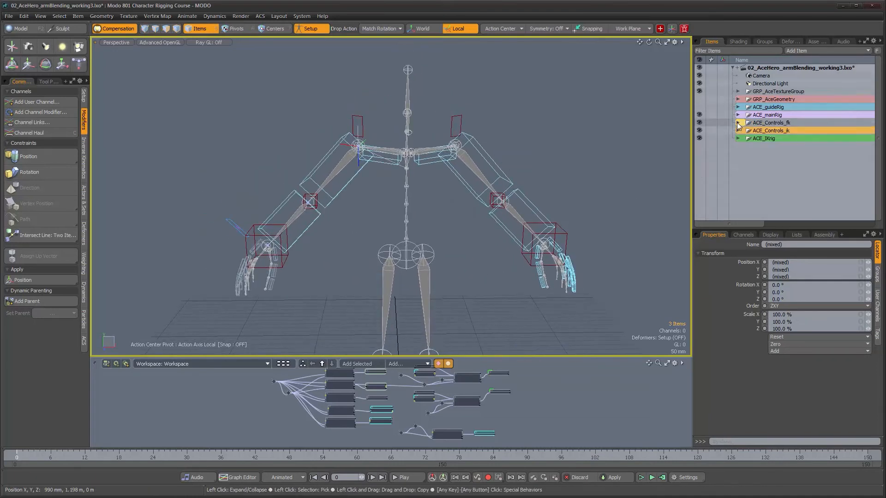
click(480, 277)
Add the right IK clavicle parent locator, PAR_r_ikClavicle, to the ACE_hidden group and clear the selection.
alt+drag(477, 275, 339, 136)
alt+right_drag(339, 135, 381, 171)
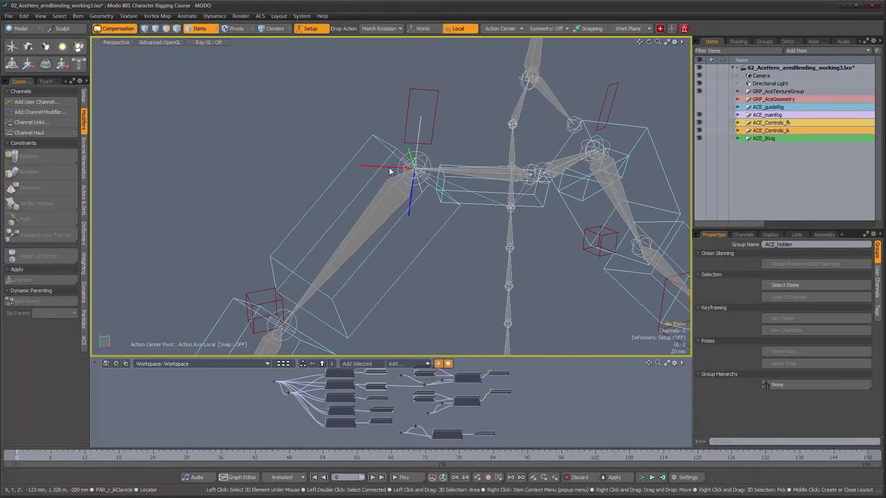
click(390, 172)
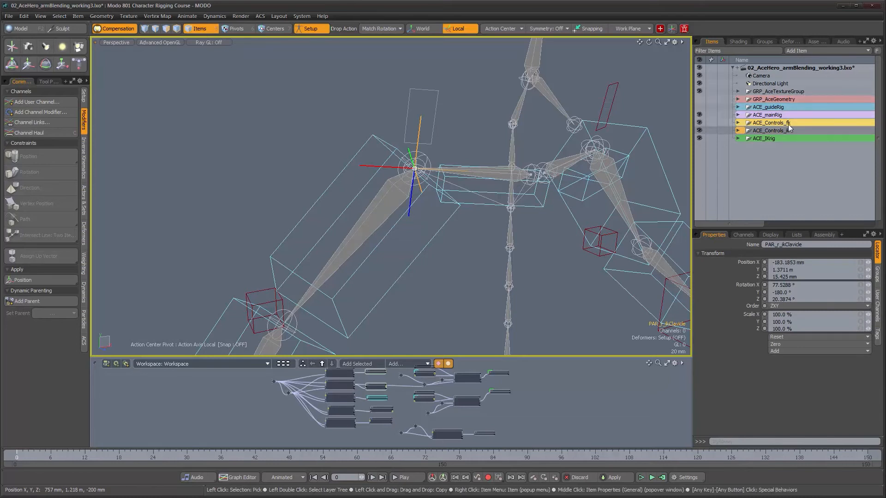
click(737, 130)
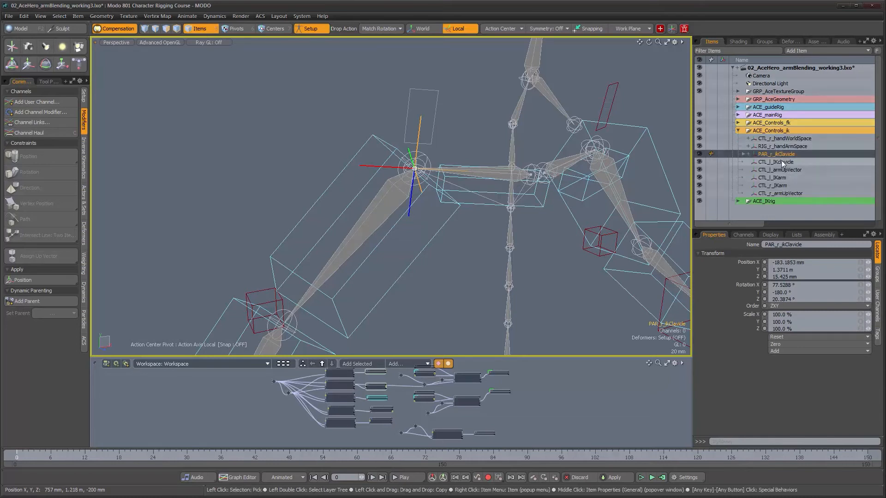
click(743, 154)
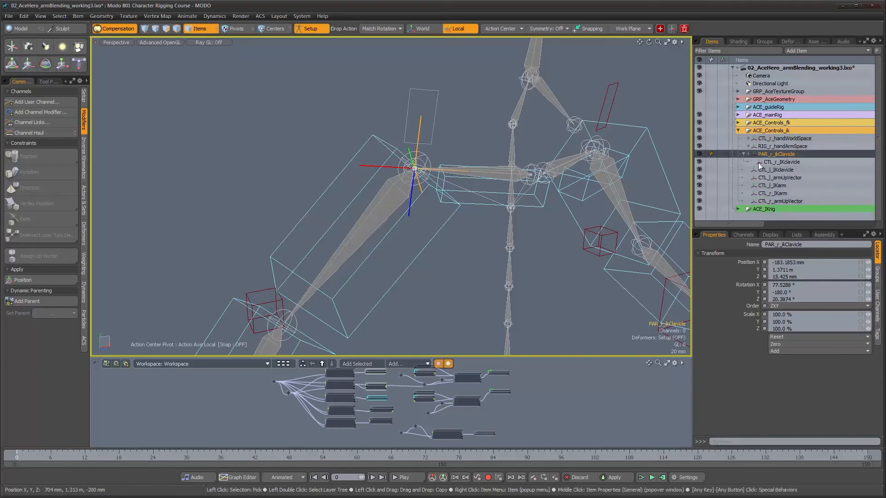
click(764, 42)
right_click(772, 98)
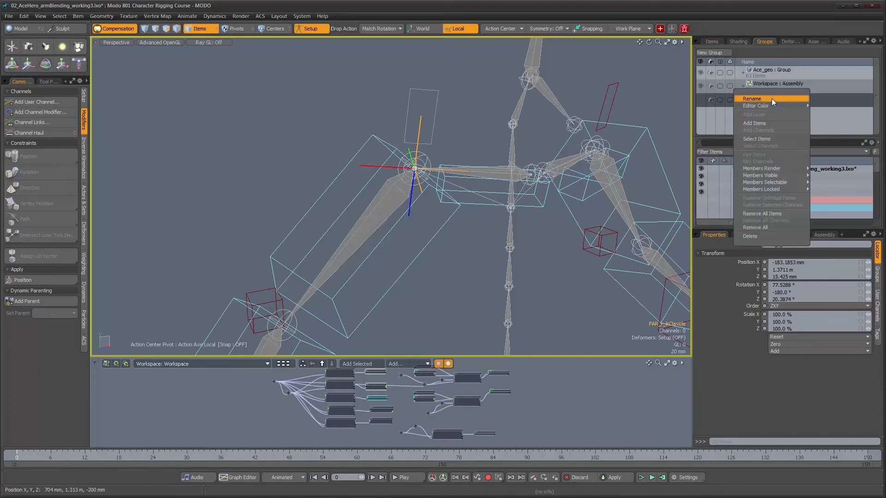
click(770, 127)
right_click(765, 98)
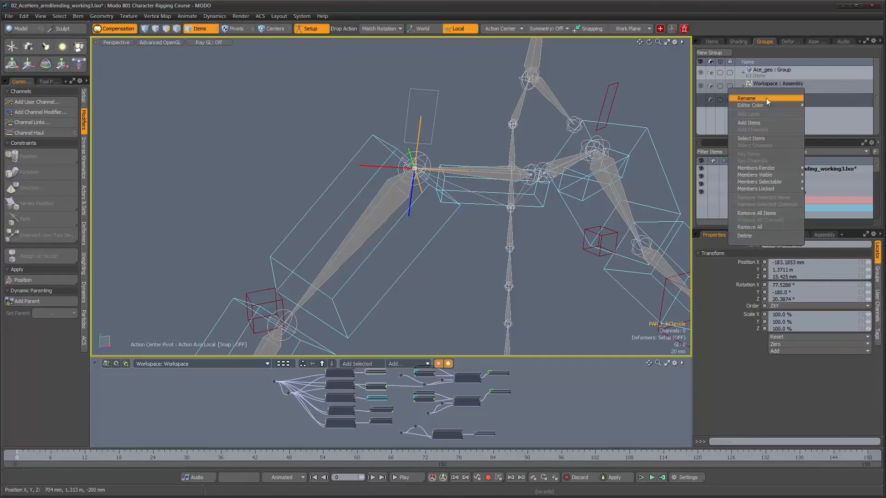
click(768, 122)
alt+right_drag(530, 203, 374, 170)
alt+drag(373, 171, 361, 195)
click(337, 147)
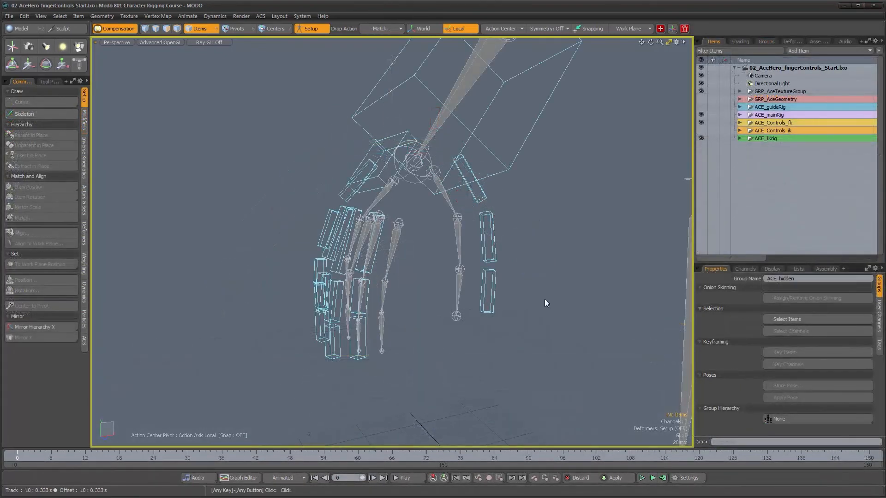
Select the right thumb root control, CTL_r_thumbRoot, and examine its placement relative to the thumb joints.
alt+drag(493, 237, 453, 233)
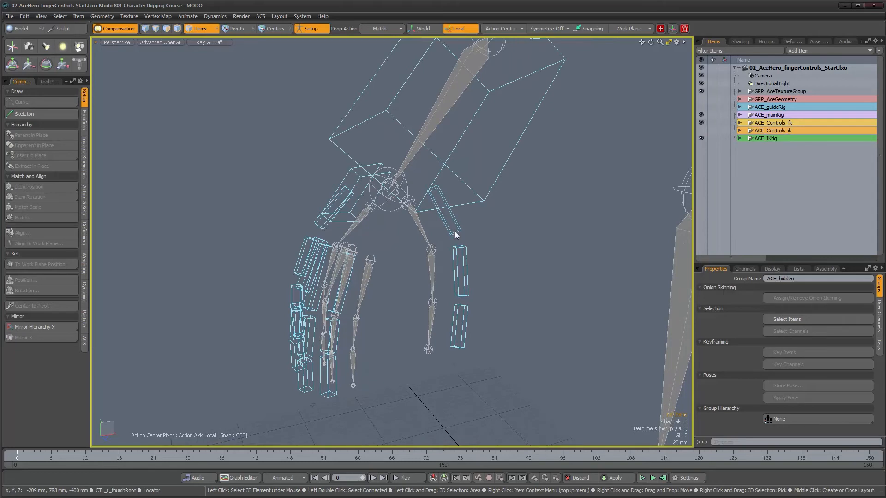
click(454, 235)
alt+drag(455, 235, 507, 275)
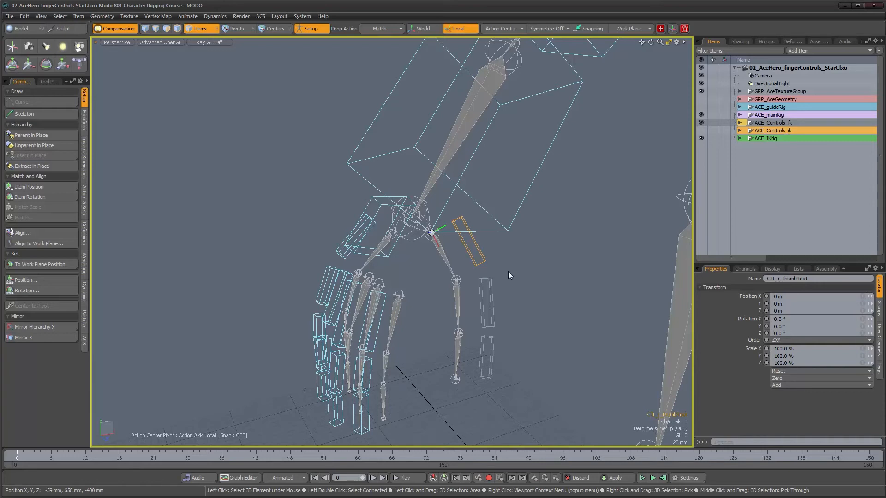
alt+drag(508, 273, 417, 190)
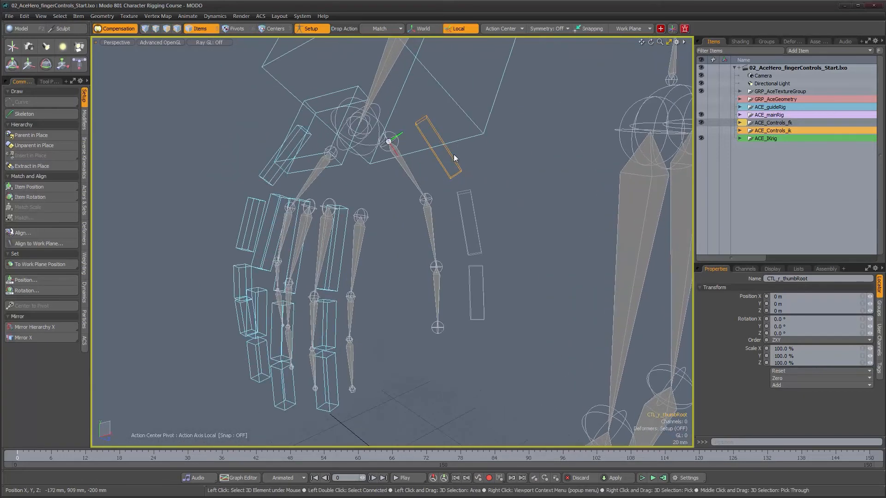
alt+drag(446, 164, 421, 190)
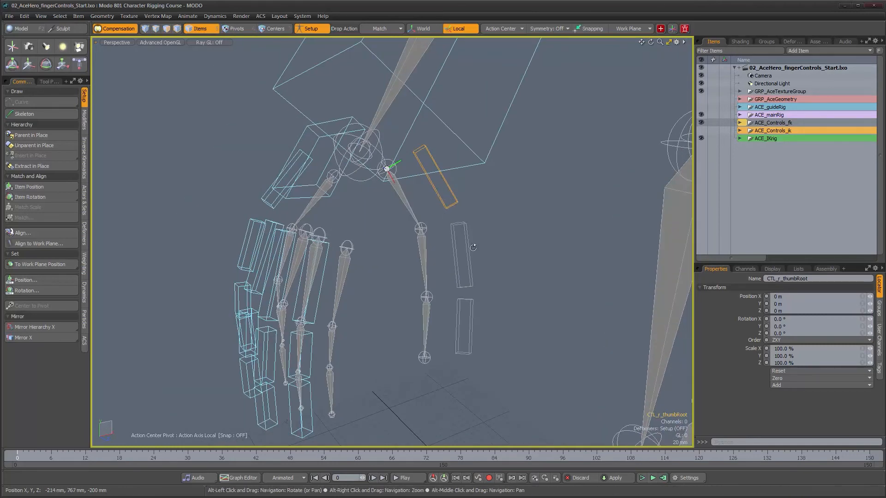
alt+drag(449, 221, 473, 253)
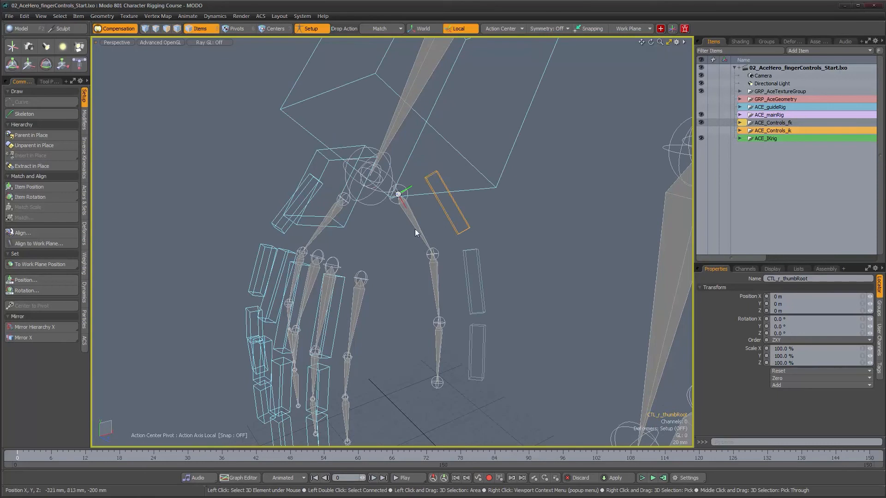
Select the right thumb controls CTL_r_thumb01 and CTL_r_thumb02 in turn and examine their placement relative to the thumb joints.
alt+drag(455, 275, 471, 270)
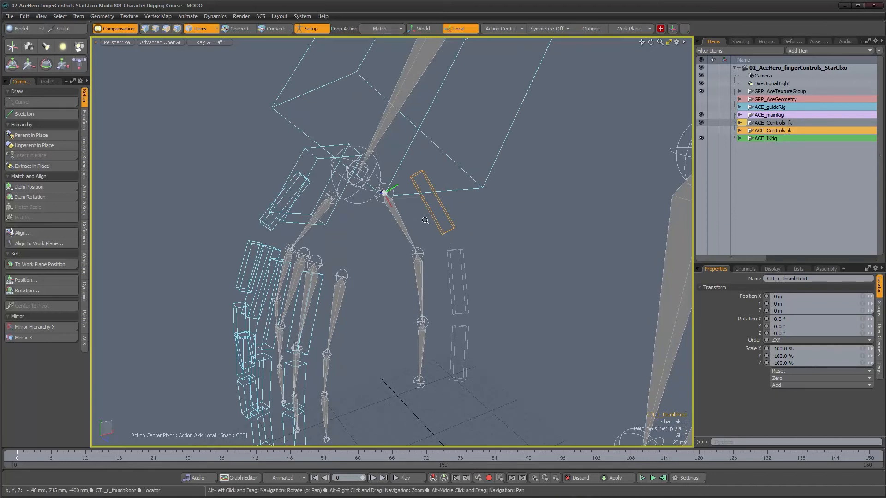
alt+right_drag(424, 218, 481, 241)
alt+drag(481, 241, 407, 160)
click(324, 147)
click(427, 255)
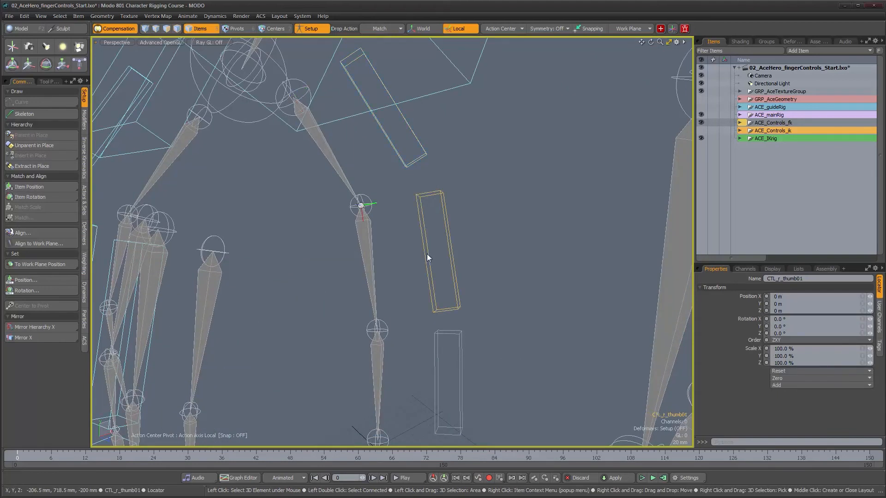
alt+drag(435, 314, 451, 250)
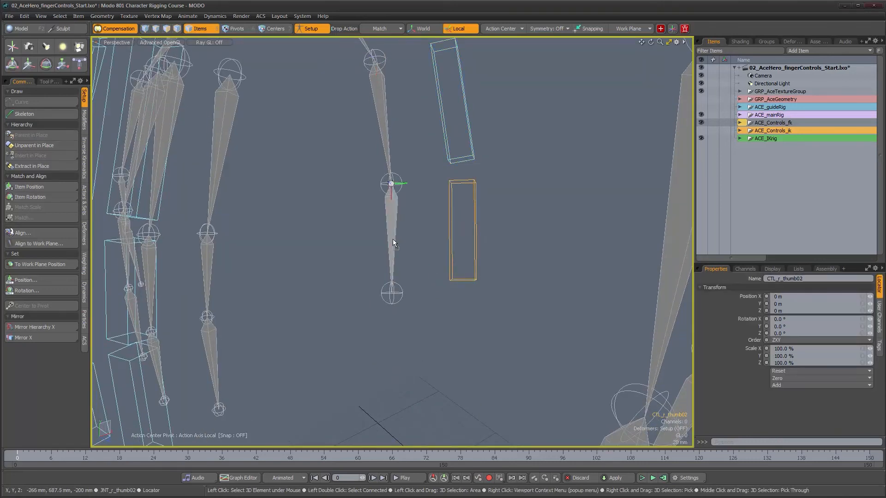
ctrl+alt+drag(405, 254, 438, 266)
Select the right index controls CTL_r_index01, CTL_r_index02 and CTL_r_index03 in turn and examine their pivots against the index joints.
click(402, 268)
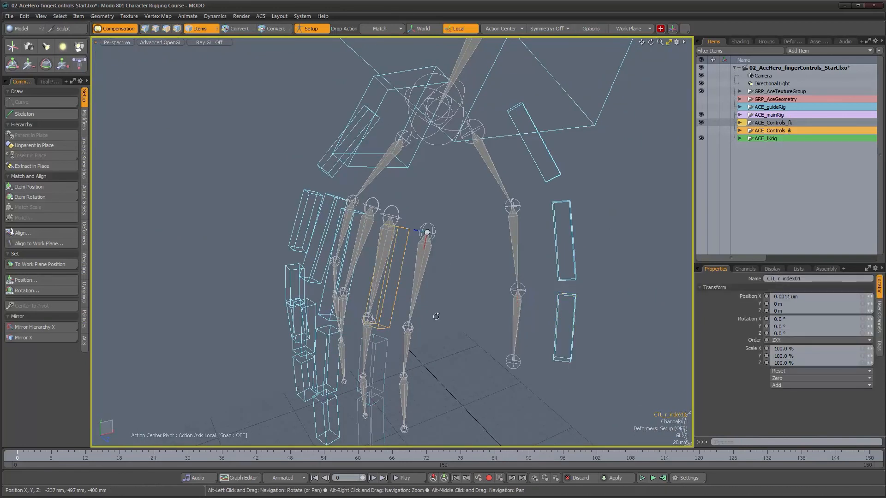
alt+drag(436, 315, 396, 211)
click(392, 209)
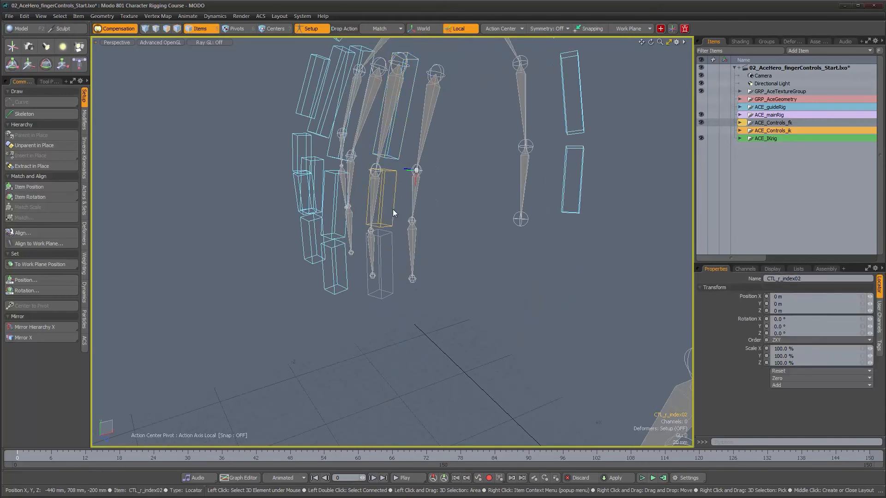
click(393, 265)
alt+drag(411, 250, 409, 229)
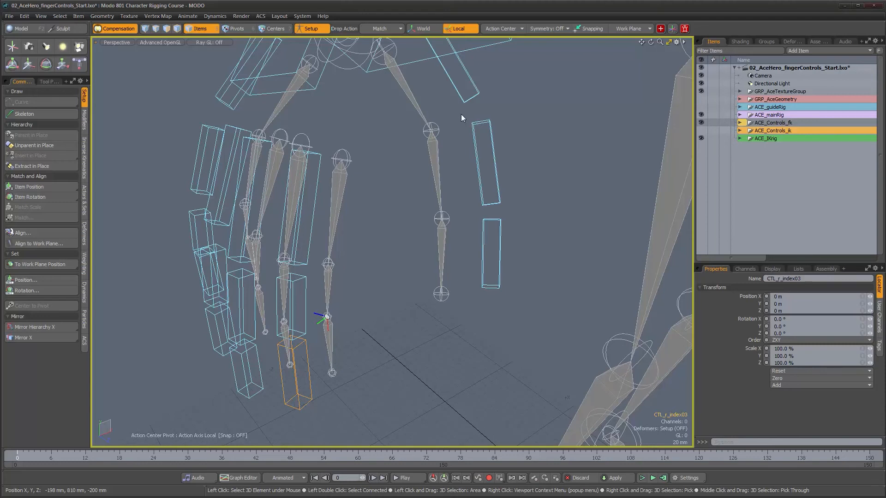
alt+drag(461, 114, 360, 172)
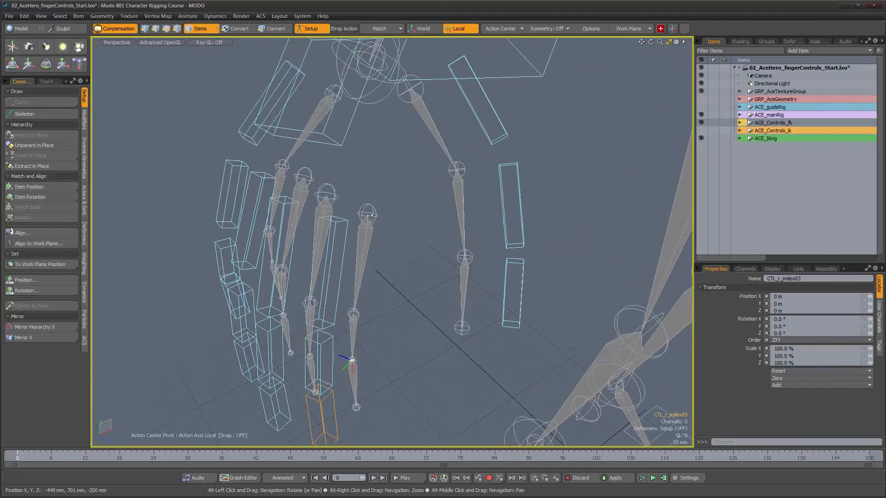
mouse_move(378, 258)
alt+mouse_down()
mouse_move(328, 188)
mouse_move(389, 253)
alt+mouse_up()
scroll(402, 241, up, 2)
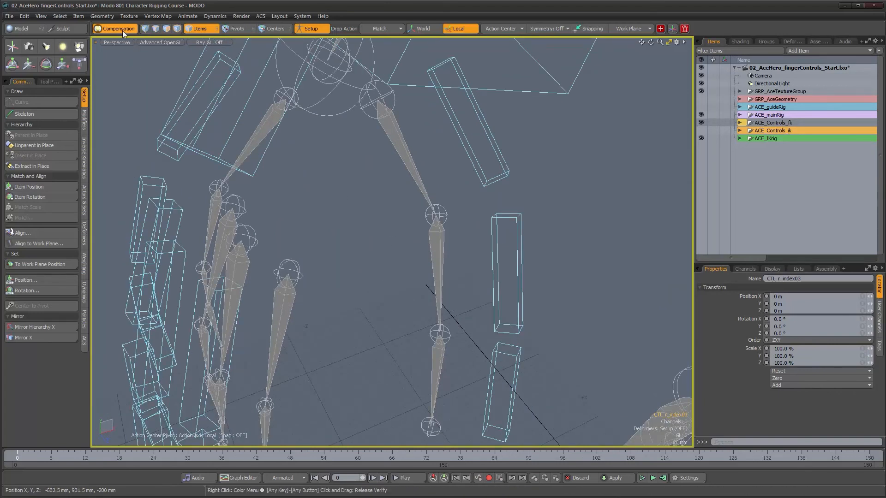
Turn off Compensation and add a rotation constraint from the JNT_r_thumbRoot joint to the CTL_r_thumbRoot control.
click(85, 131)
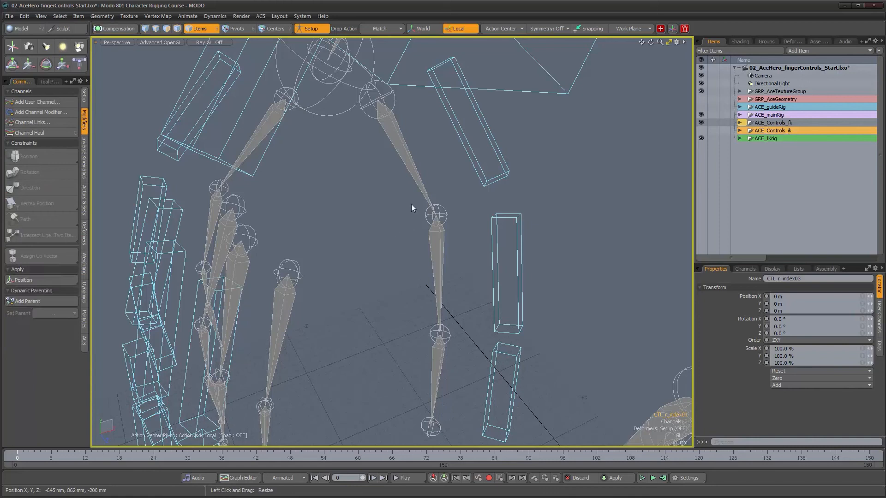
click(443, 168)
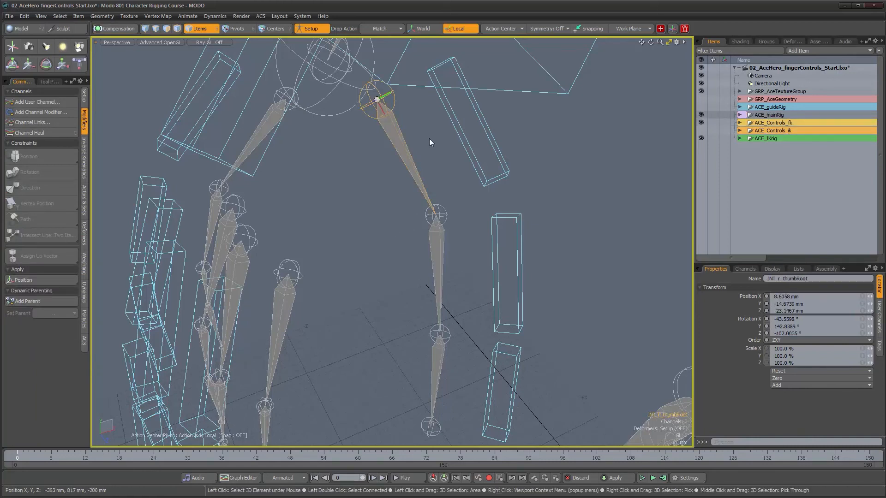
shift+click(462, 146)
click(29, 173)
Add rotation constraints linking JNT_r_thumb01 to CTL_r_thumb01 and JNT_r_thumb02 to CTL_r_thumb02.
alt+shift+drag(438, 267, 347, 188)
click(345, 185)
shift+click(393, 198)
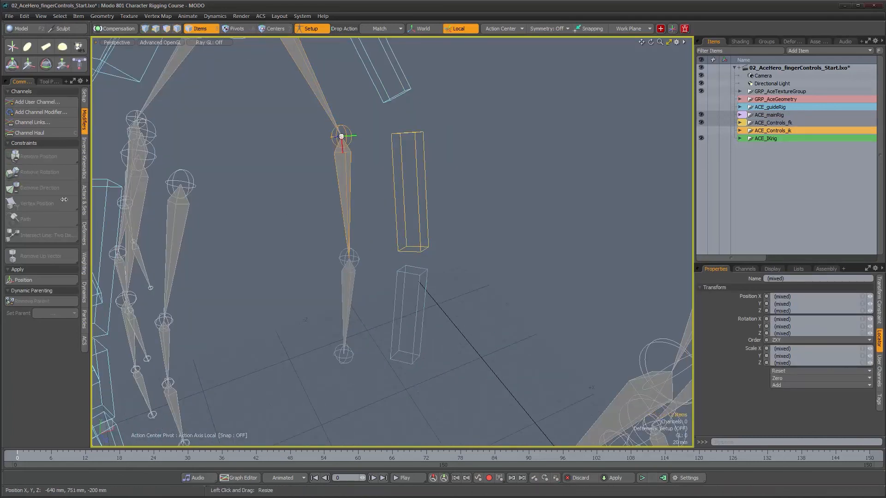
click(35, 175)
click(350, 298)
shift+click(396, 310)
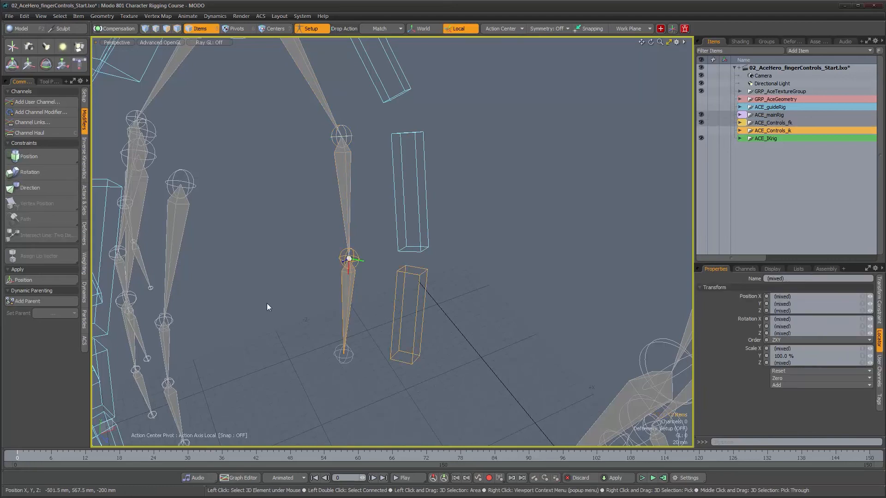
click(38, 173)
Add a rotation constraint linking the first right index joint, JNT_r_index01, to the CTL_r_index01 control.
click(175, 222)
alt+drag(246, 266, 417, 262)
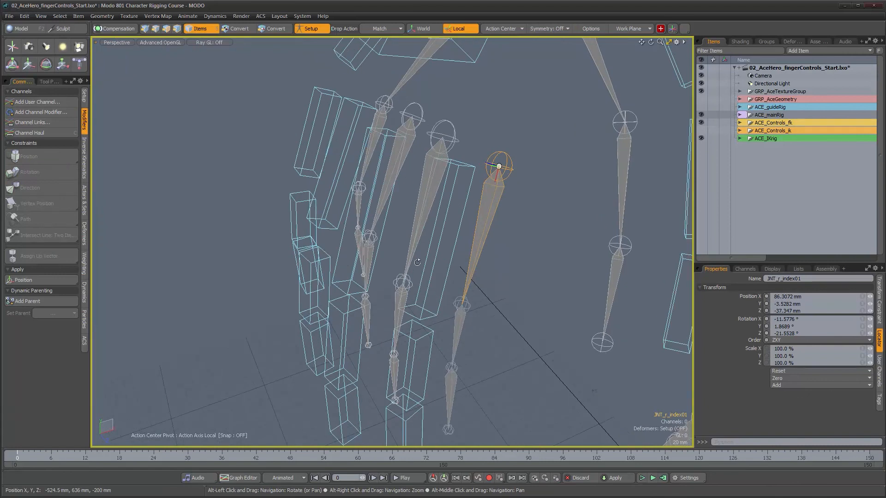
shift+click(449, 267)
click(48, 175)
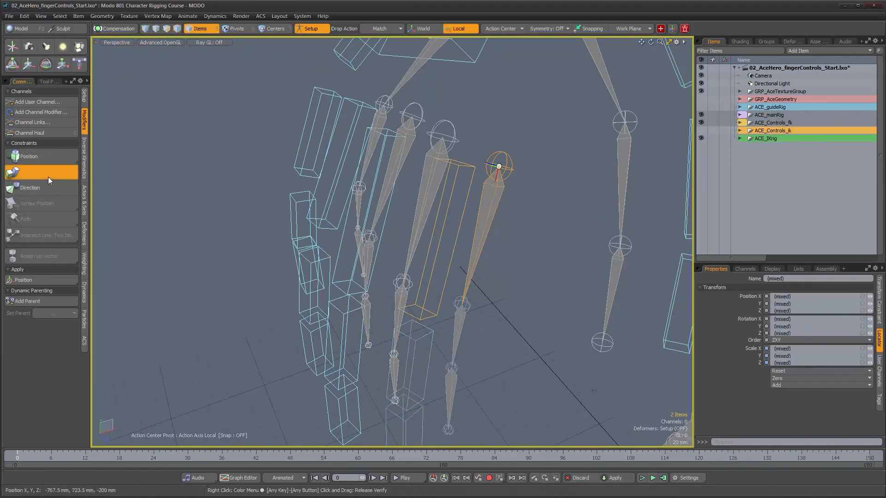
Add rotation constraints linking JNT_r_index02 to CTL_r_index02 and JNT_r_index03 to CTL_r_index03.
alt+shift+drag(517, 429, 519, 289)
click(459, 168)
alt+drag(458, 168, 487, 187)
shift+click(469, 199)
click(494, 234)
shift+click(462, 270)
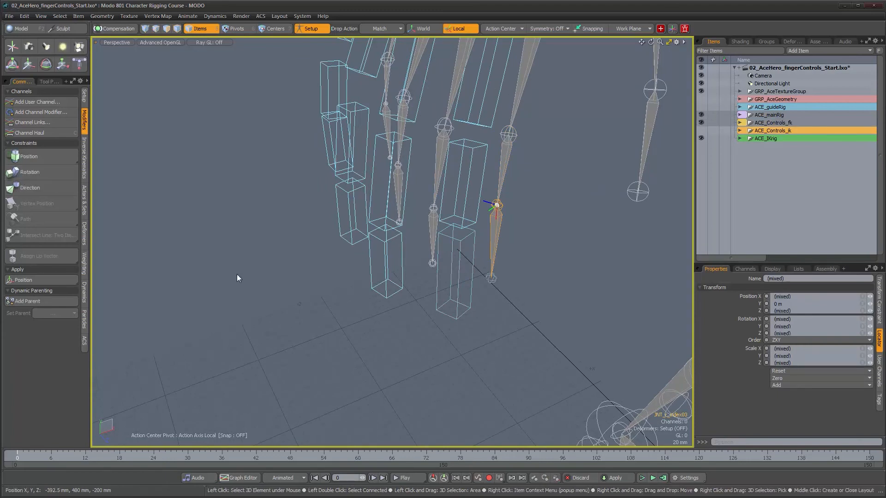
alt+drag(461, 150, 478, 222)
click(474, 201)
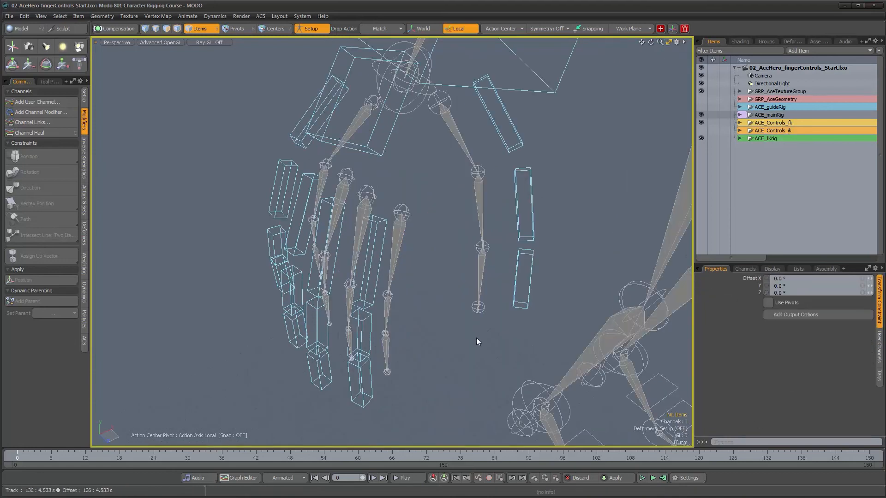
Rotate all three right index finger controls together to test the joint constraints, and undo the rotation.
alt+drag(477, 341, 468, 200)
click(371, 220)
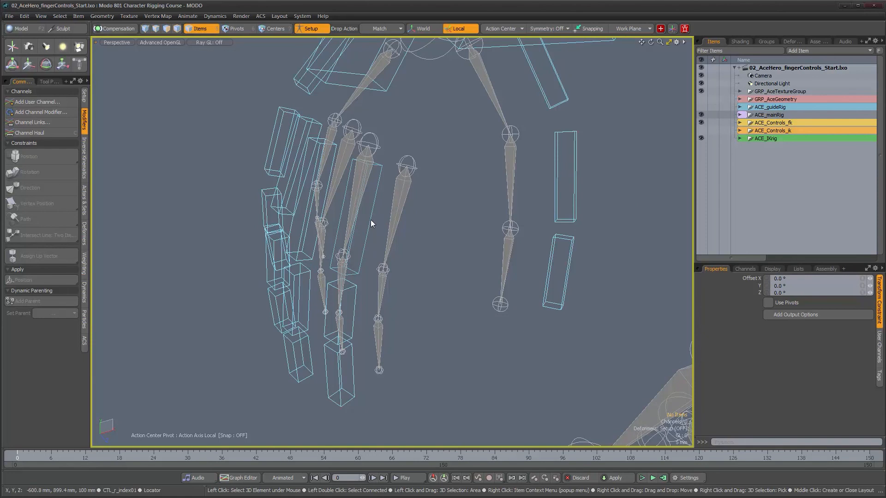
alt+drag(373, 223, 384, 227)
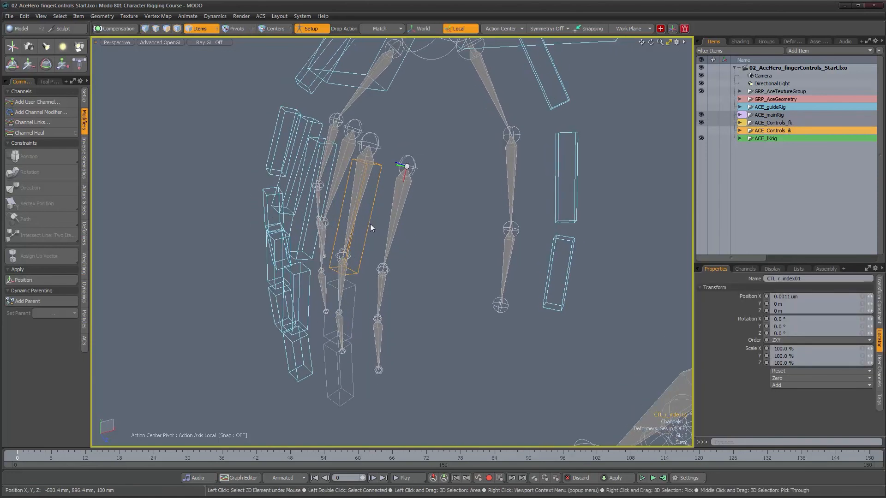
double_click(369, 223)
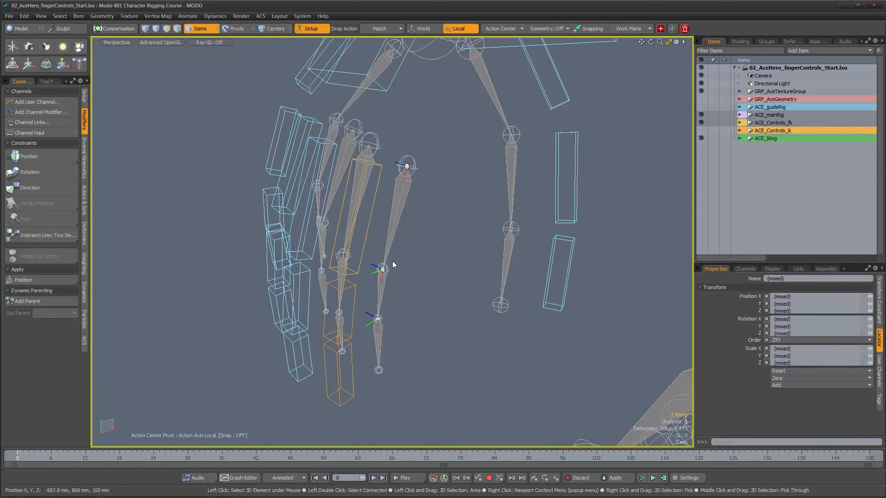
key(e)
mouse_move(353, 311)
mouse_down()
mouse_move(350, 342)
mouse_move(362, 300)
mouse_move(355, 341)
mouse_move(351, 318)
mouse_move(168, 323)
mouse_move(165, 295)
mouse_move(192, 364)
mouse_move(198, 323)
mouse_move(269, 270)
mouse_move(276, 295)
mouse_move(263, 318)
mouse_move(281, 323)
mouse_move(288, 337)
mouse_move(316, 256)
mouse_up()
key(ctrl+z)
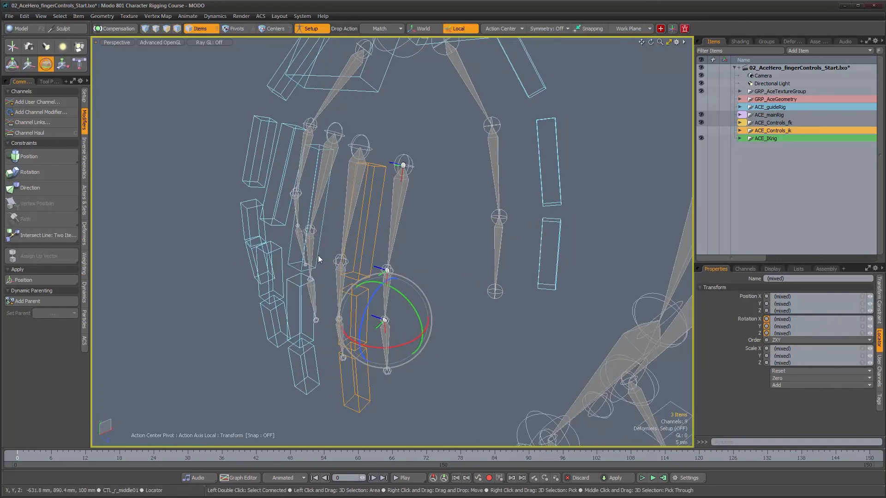
Rotate the right middle finger's control chain, starting at CTL_r_middle01, as a test, undo it and drop the Rotate tool.
double_click(318, 257)
drag(318, 305, 298, 294)
key(ctrl+z)
mouse_move(402, 296)
alt+mouse_down()
mouse_move(408, 286)
mouse_move(397, 280)
alt+mouse_up()
key(space)
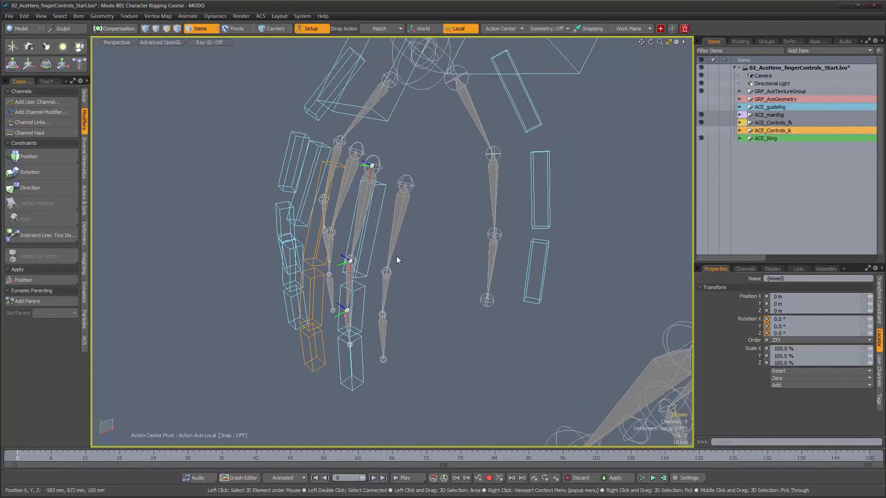